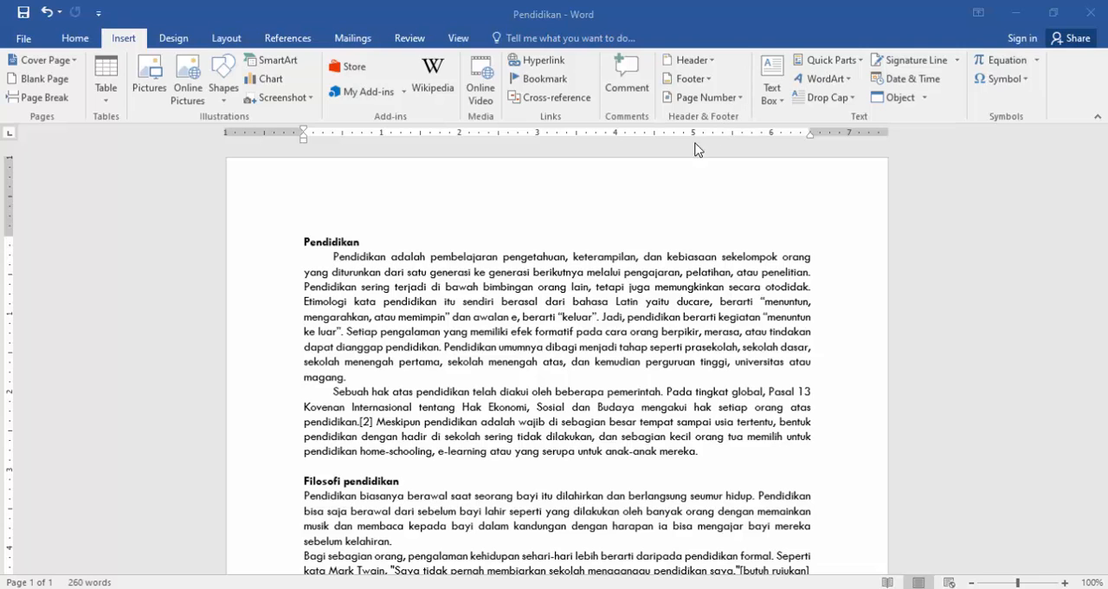
Start a hyperlink on the bold "Pendidikan" title at the start of the document, targeting an existing file or web page.
click(376, 250)
scroll(381, 258, down, 2)
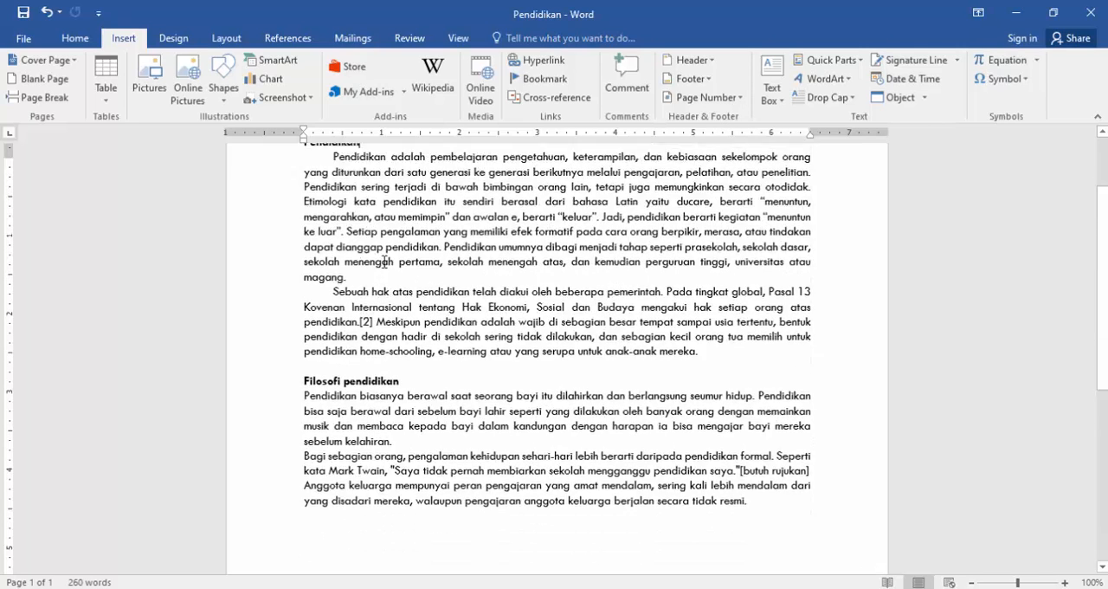
scroll(383, 261, up, 2)
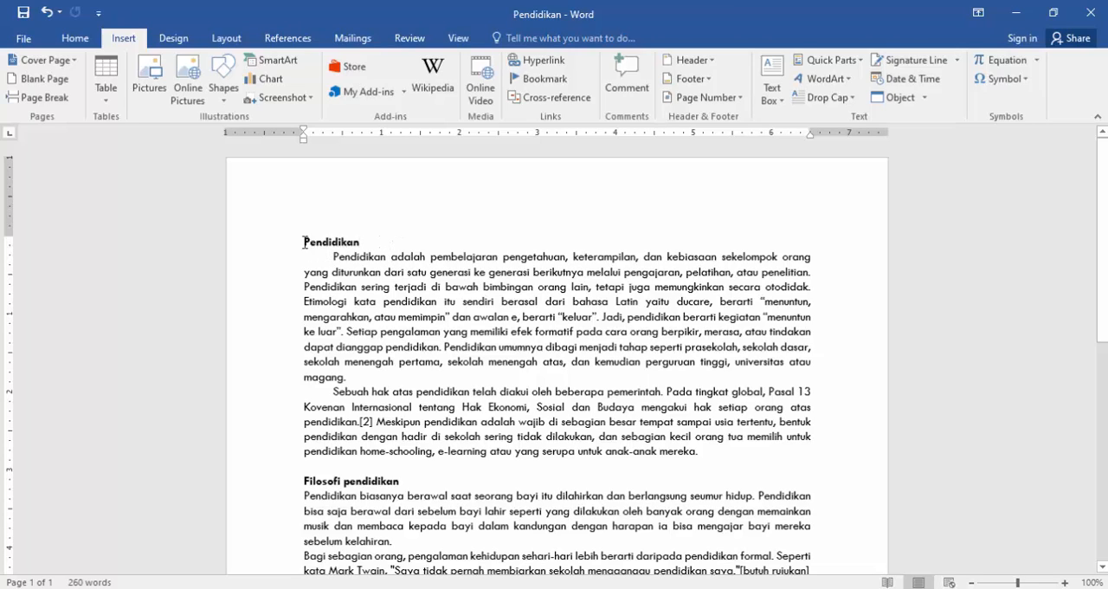
drag(303, 242, 360, 239)
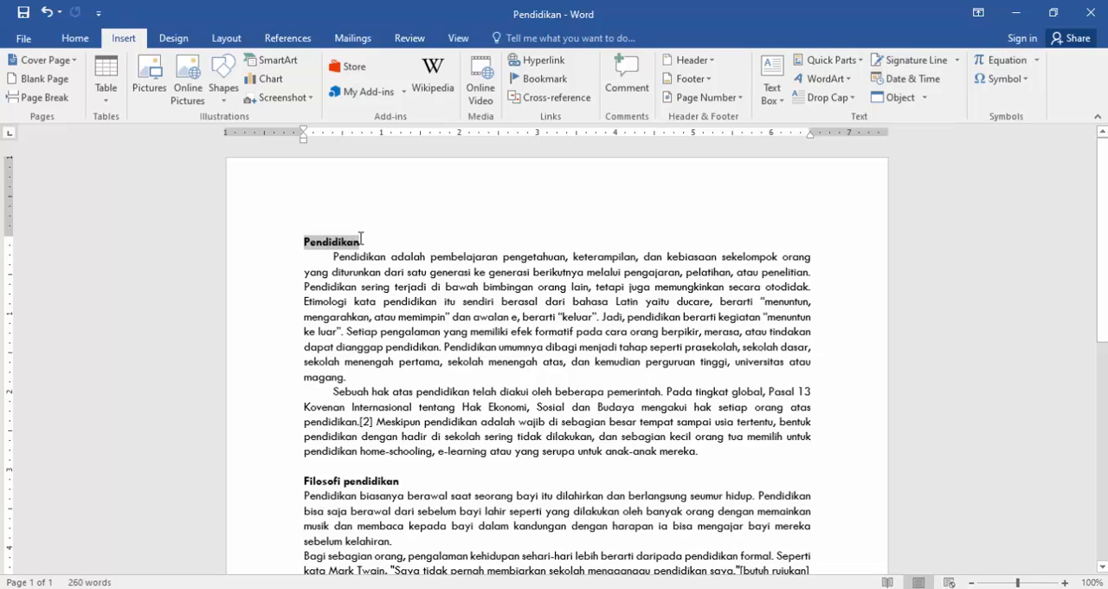
drag(360, 239, 362, 239)
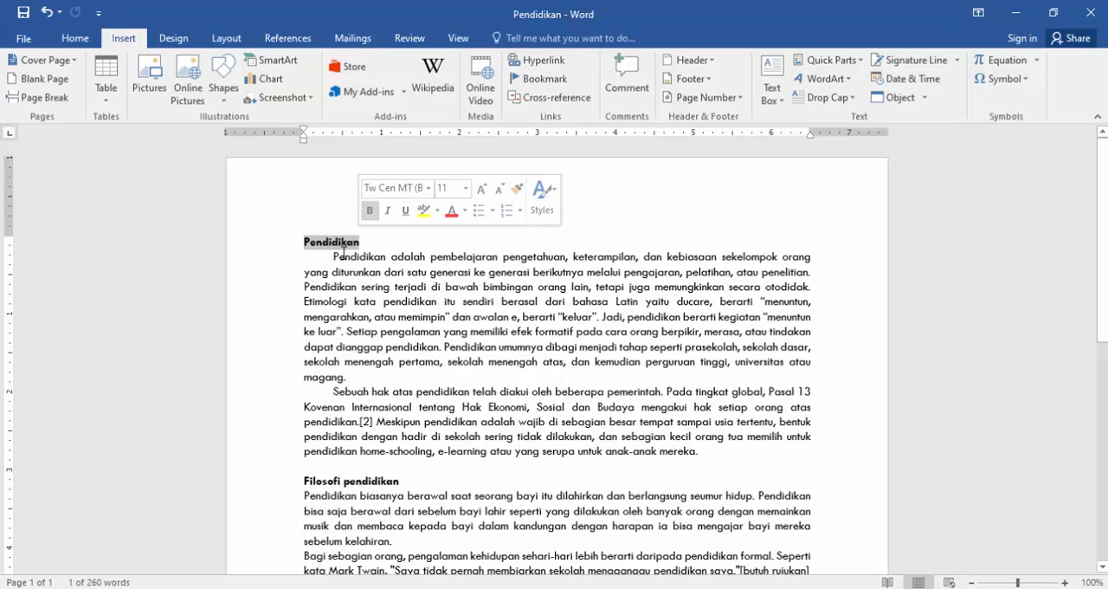
click(548, 65)
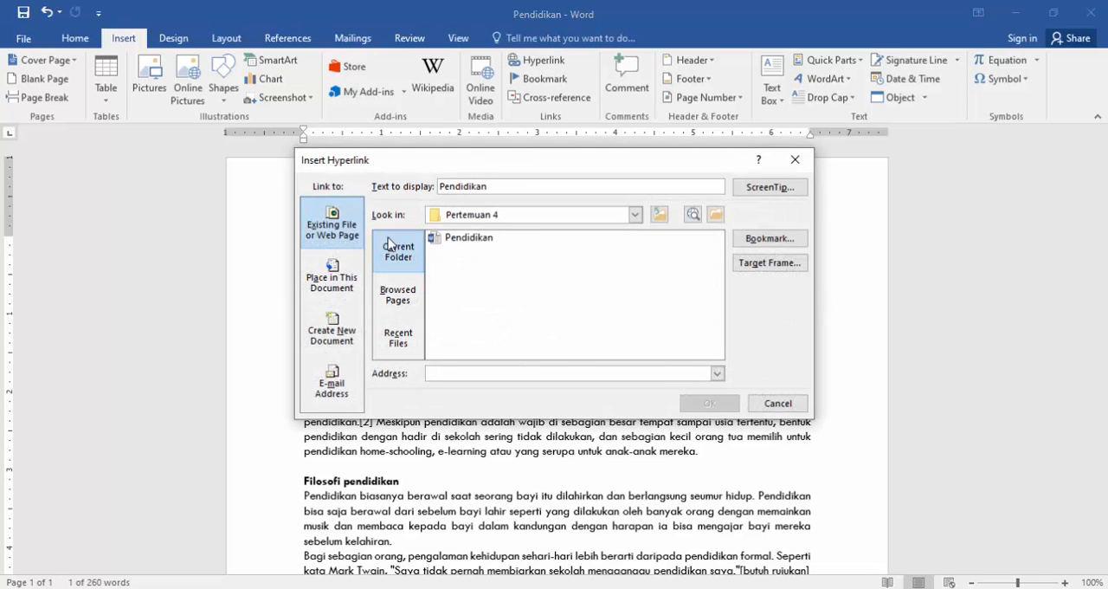
click(336, 275)
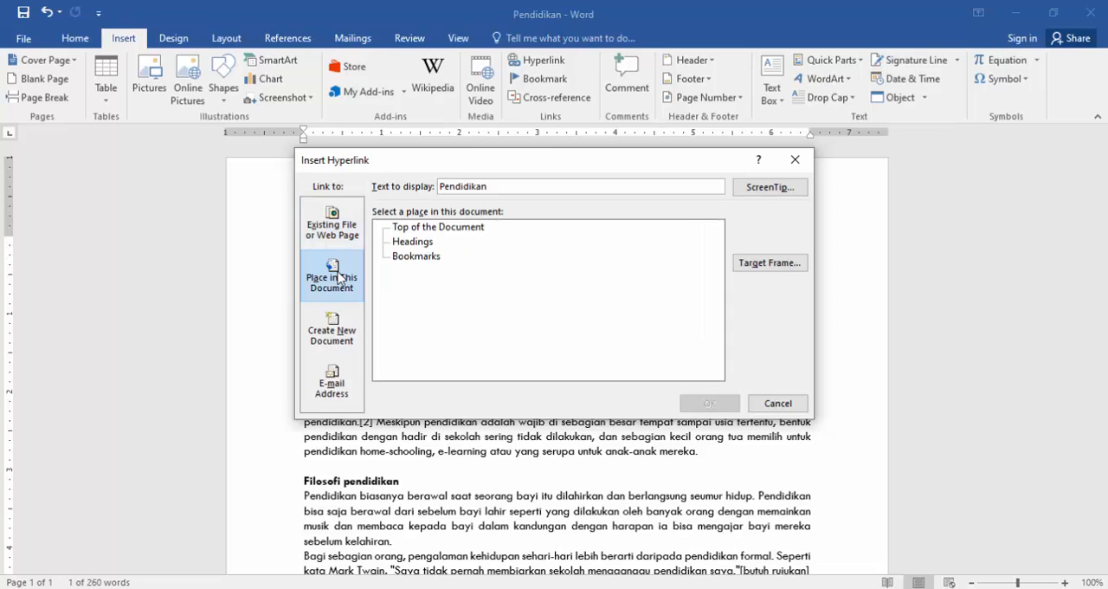
click(340, 228)
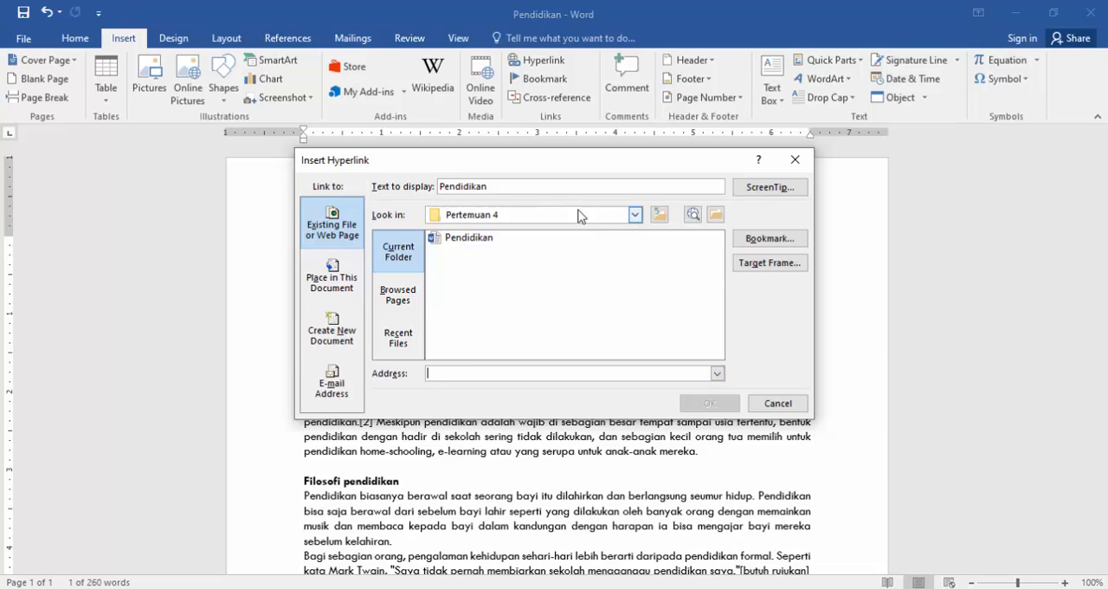
click(636, 214)
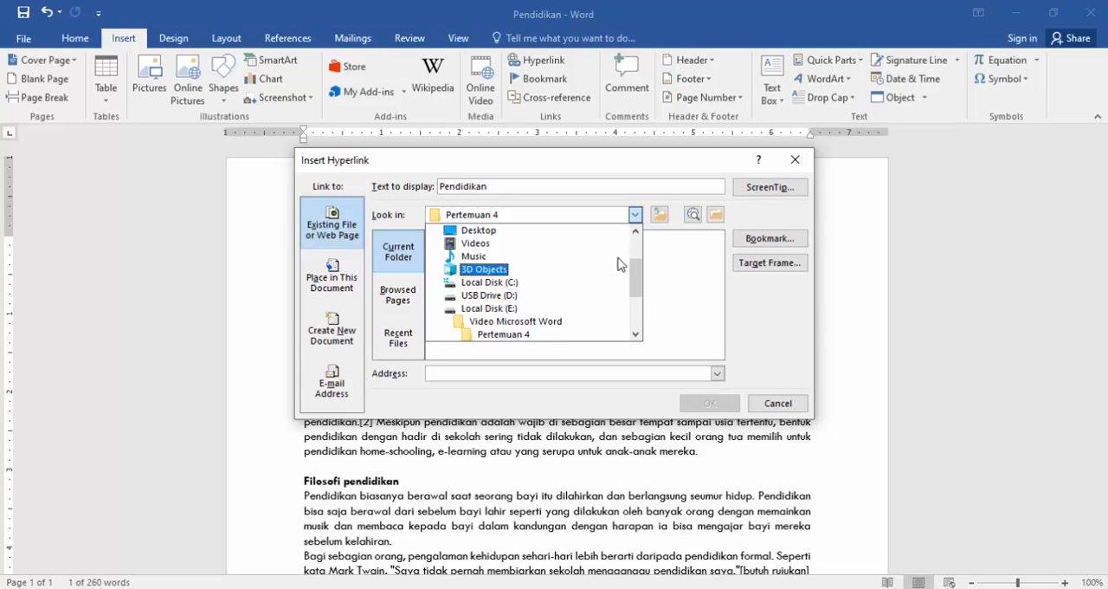
click(667, 266)
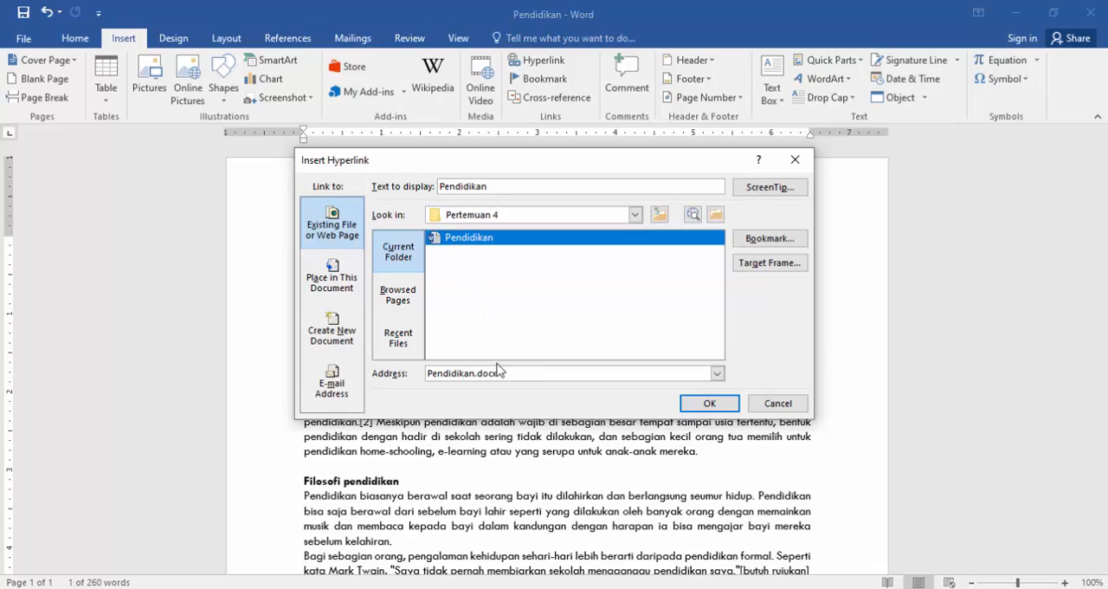
click(547, 374)
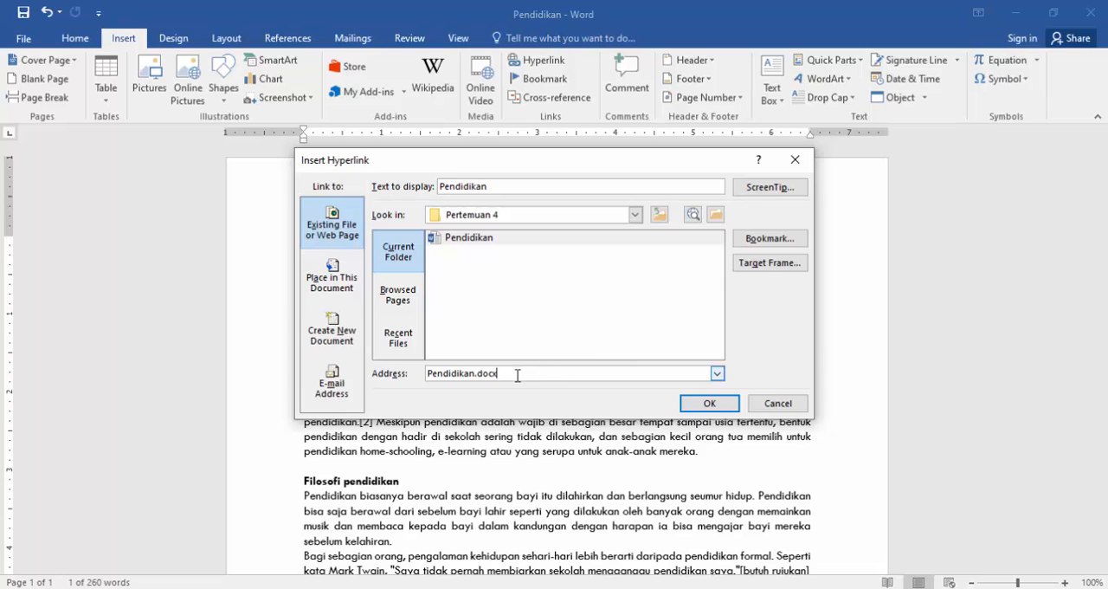
drag(518, 375, 422, 385)
text(https://id.wikipedia.org/wiki/Pendidikan)
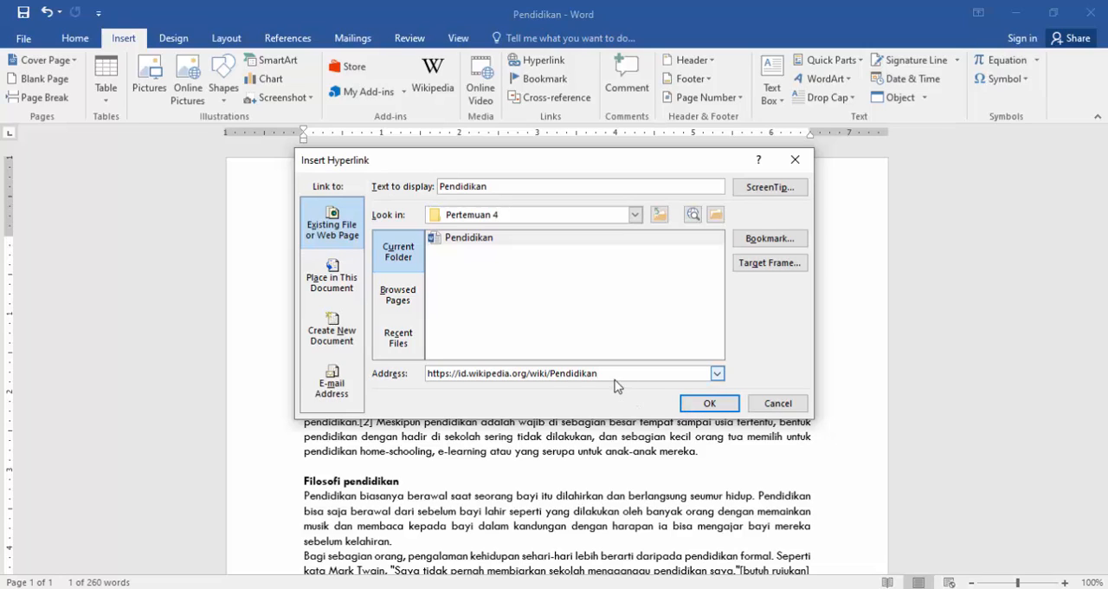
drag(613, 376, 430, 389)
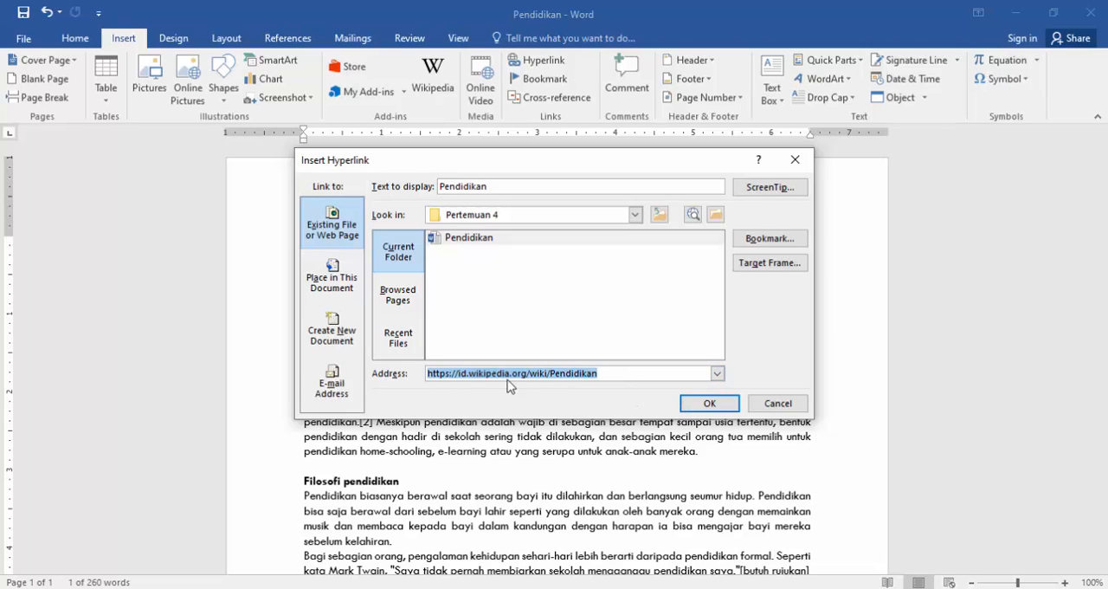
click(610, 373)
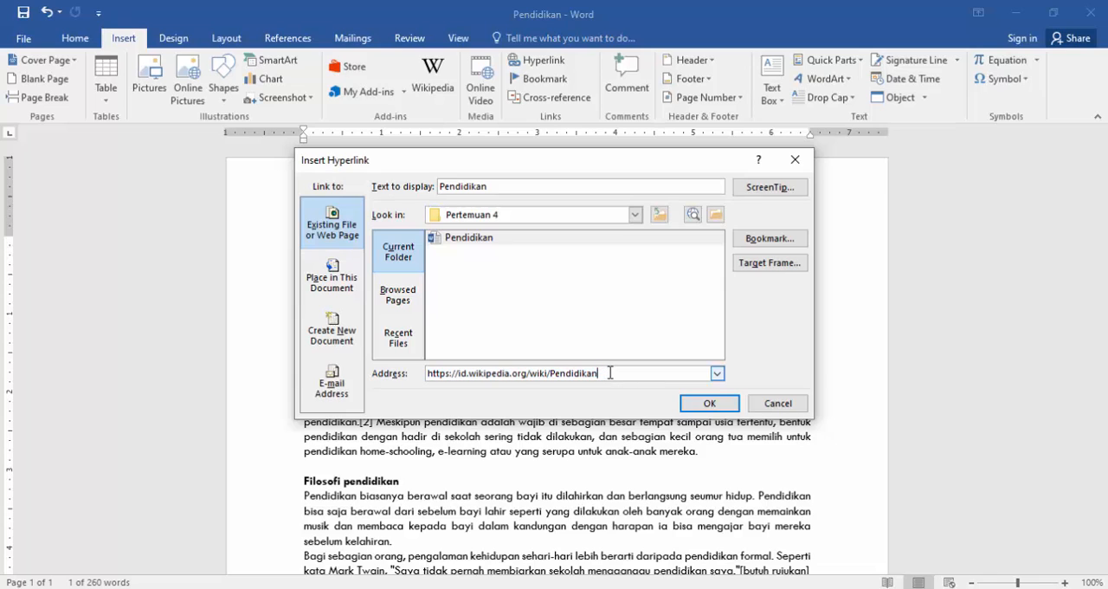
click(710, 403)
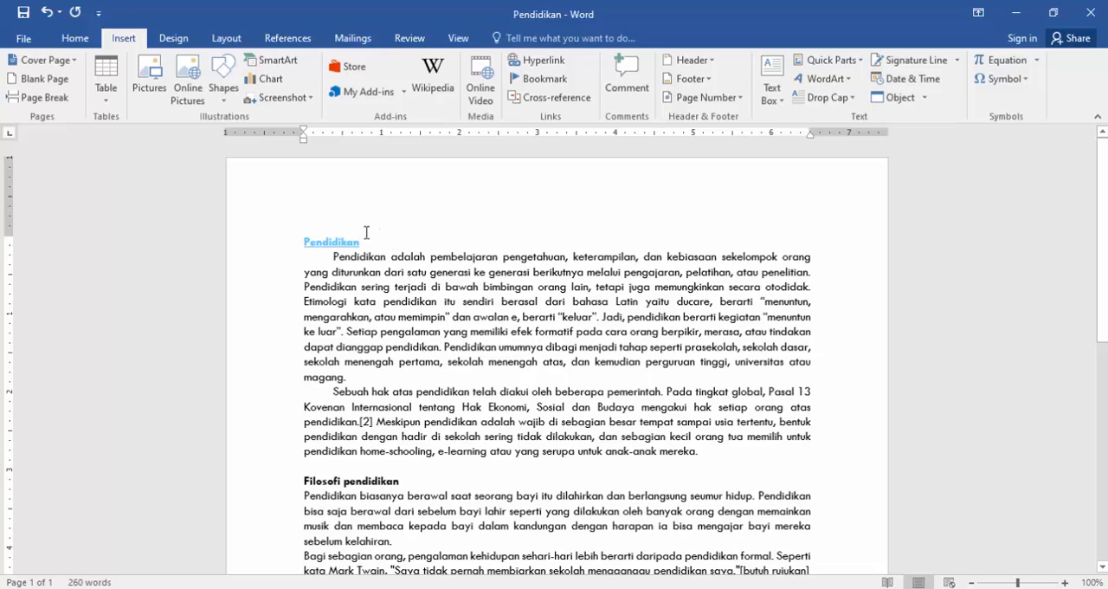
Follow the "Pendidikan" title link, look over the Wikipedia article in the browser, and return to the Word document.
mouse_move(333, 241)
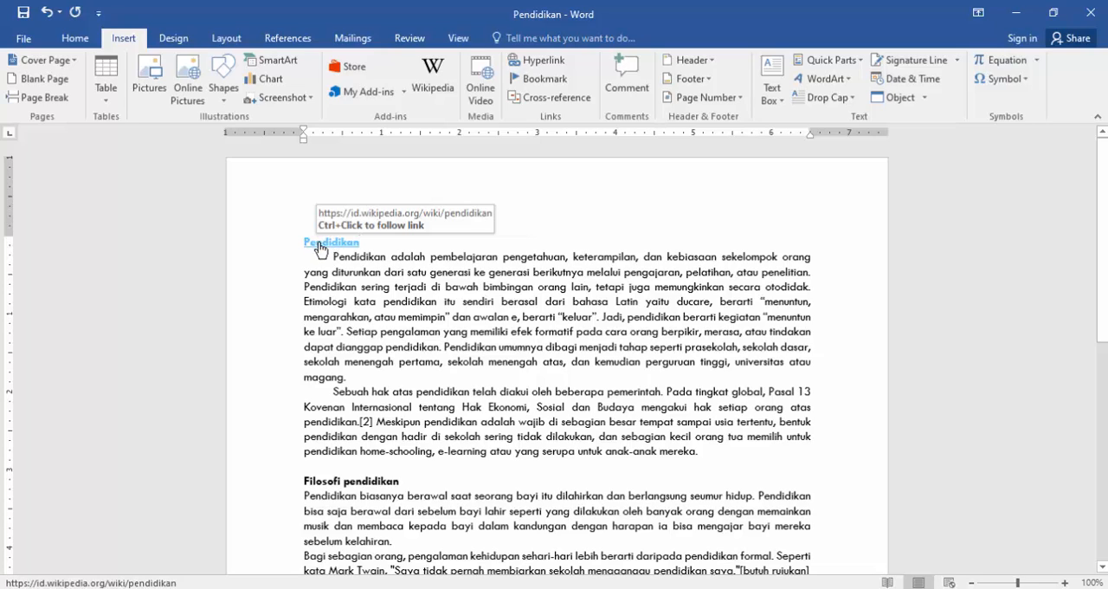
click(322, 243)
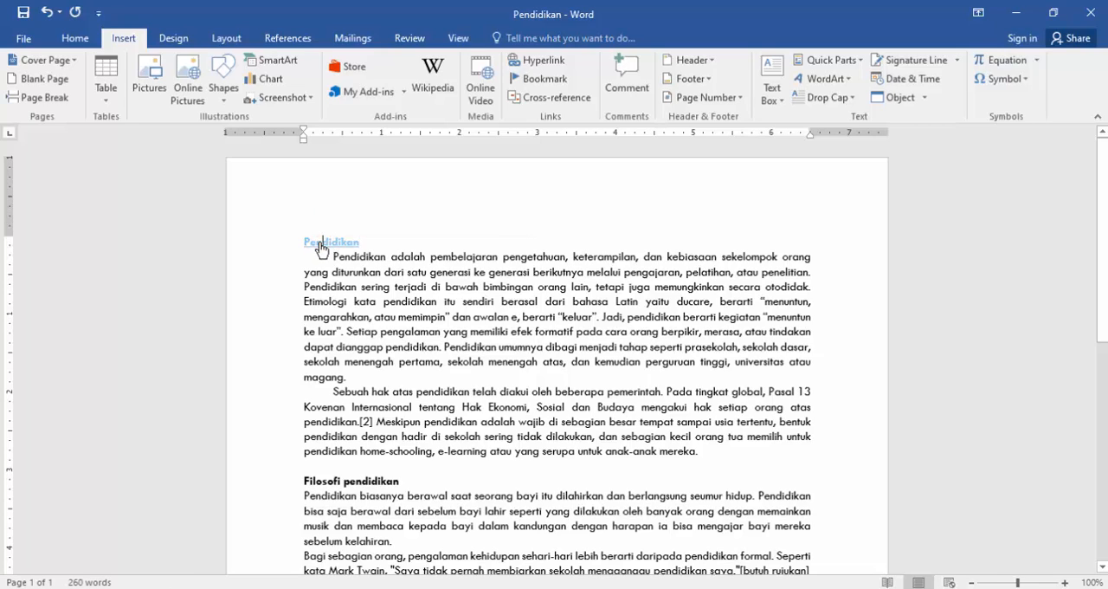
ctrl+click(322, 247)
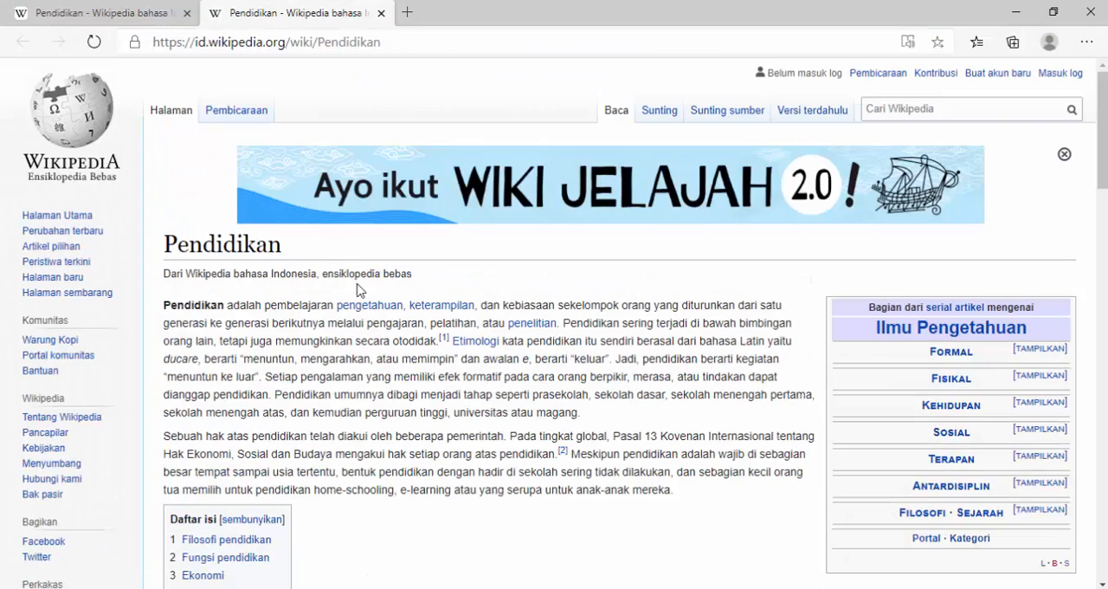
scroll(370, 327, down, 2)
scroll(371, 328, down, 2)
scroll(371, 327, up, 4)
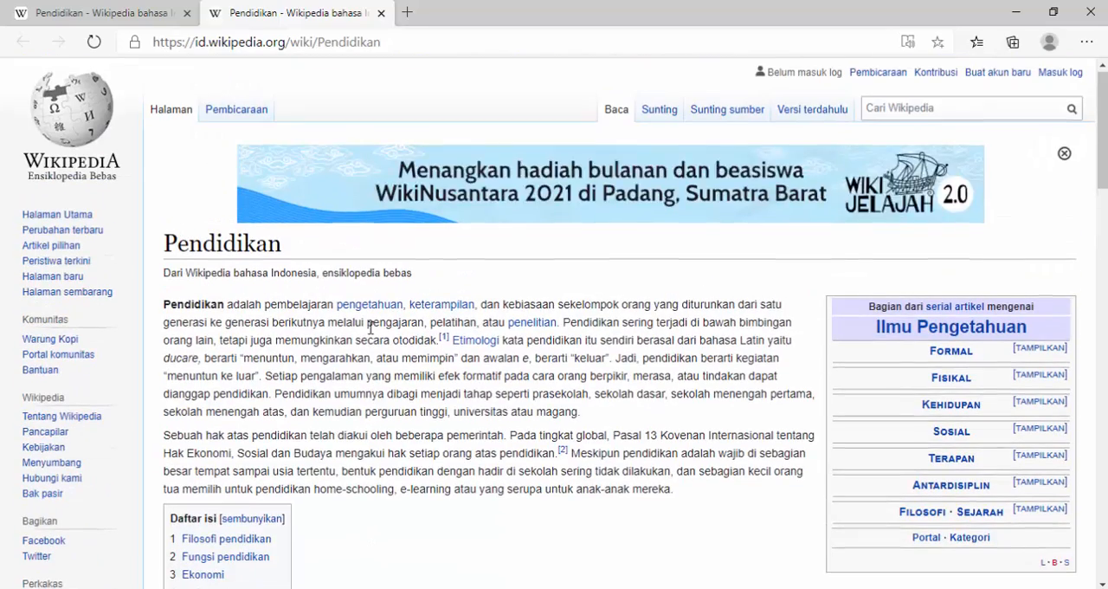
click(1016, 12)
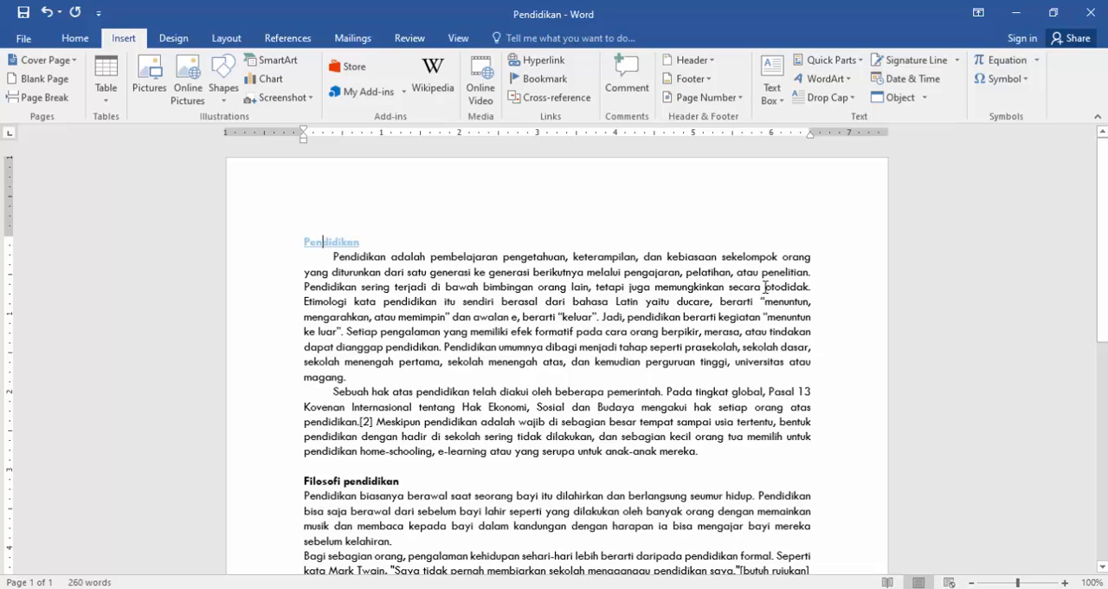
Add a comment to the word "otodidak" in the first paragraph reading "Otodidak adalah. ............".
drag(766, 287, 809, 285)
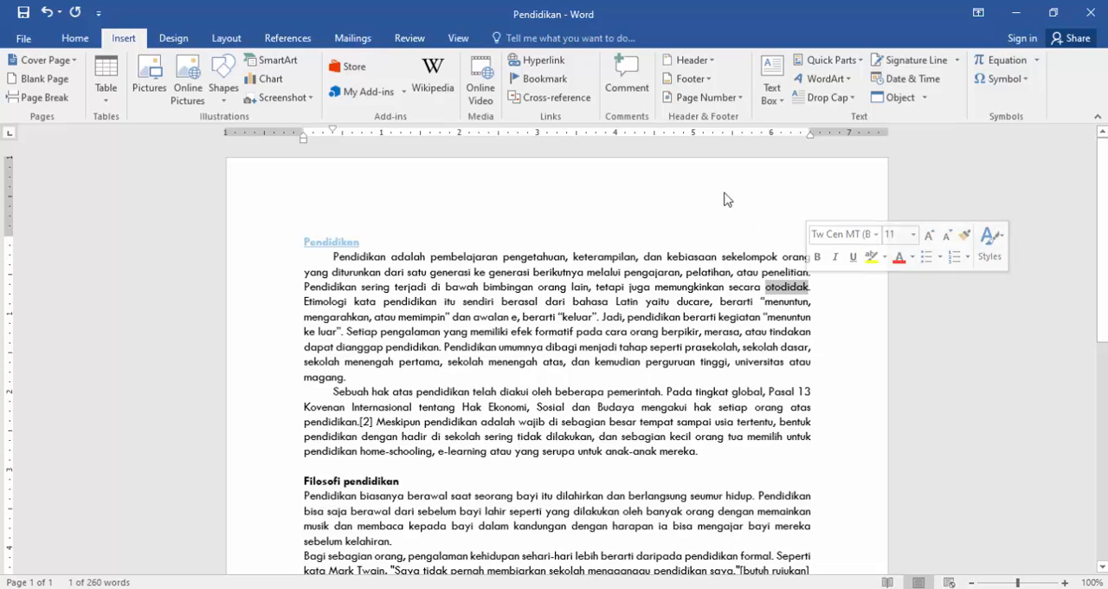
click(640, 84)
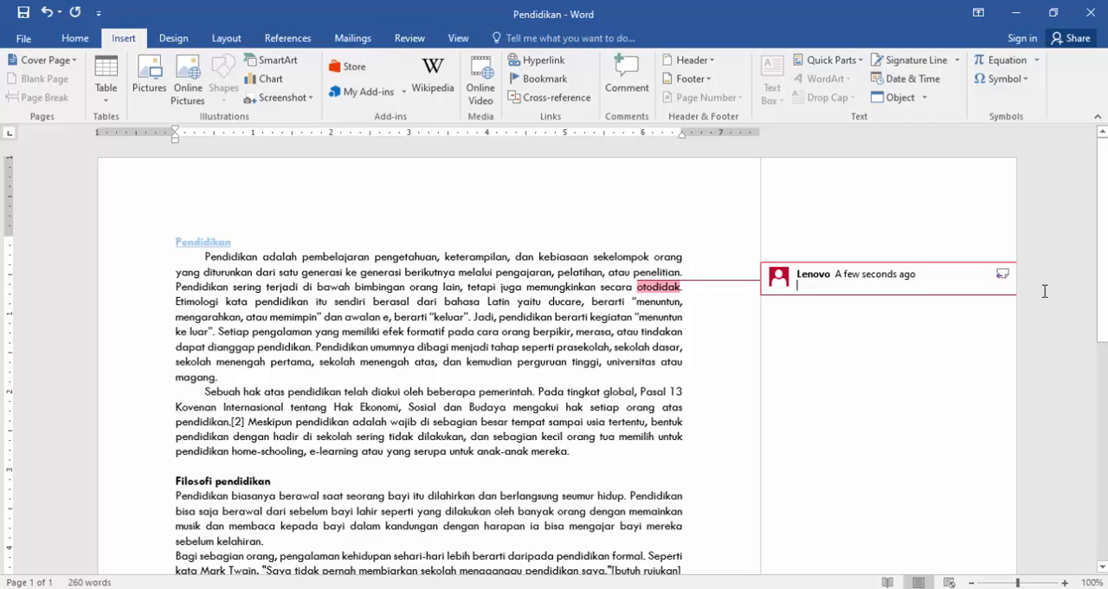
text(Otodi)
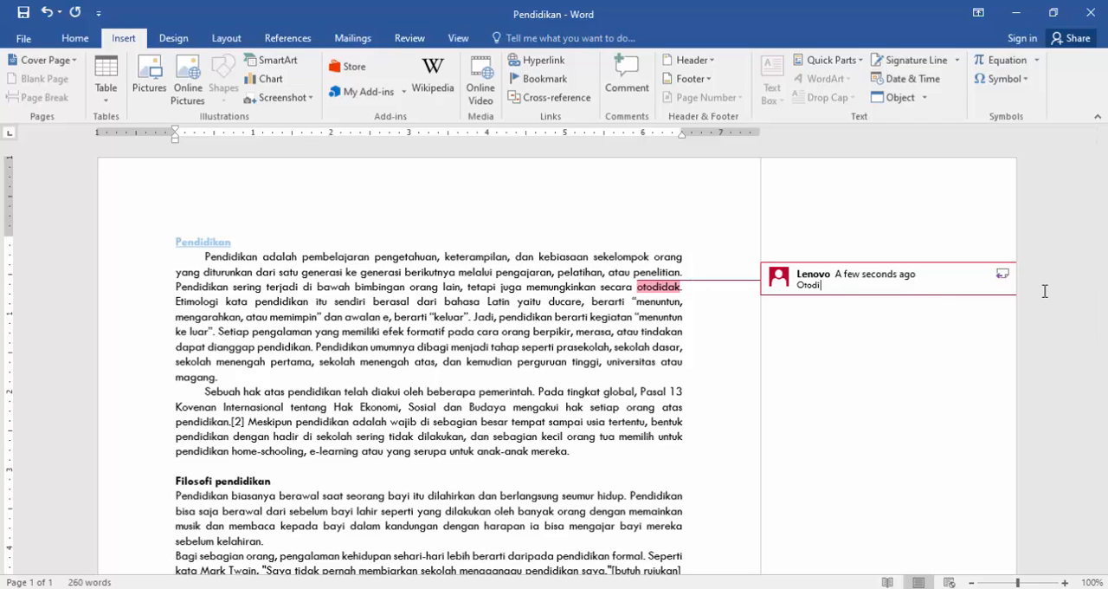
text(dak adalah. ............)
Add a comment to "orang tua" in the second paragraph with the placeholder text "komenjdhjhfjdhjfhjdjdhfd".
double_click(609, 437)
drag(592, 445, 578, 445)
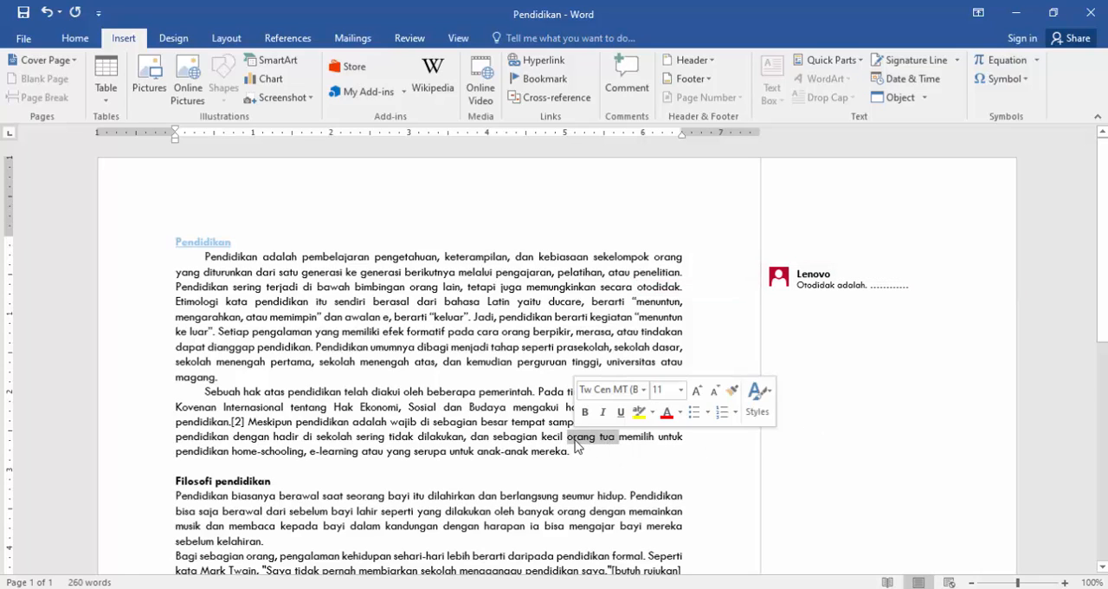
click(632, 83)
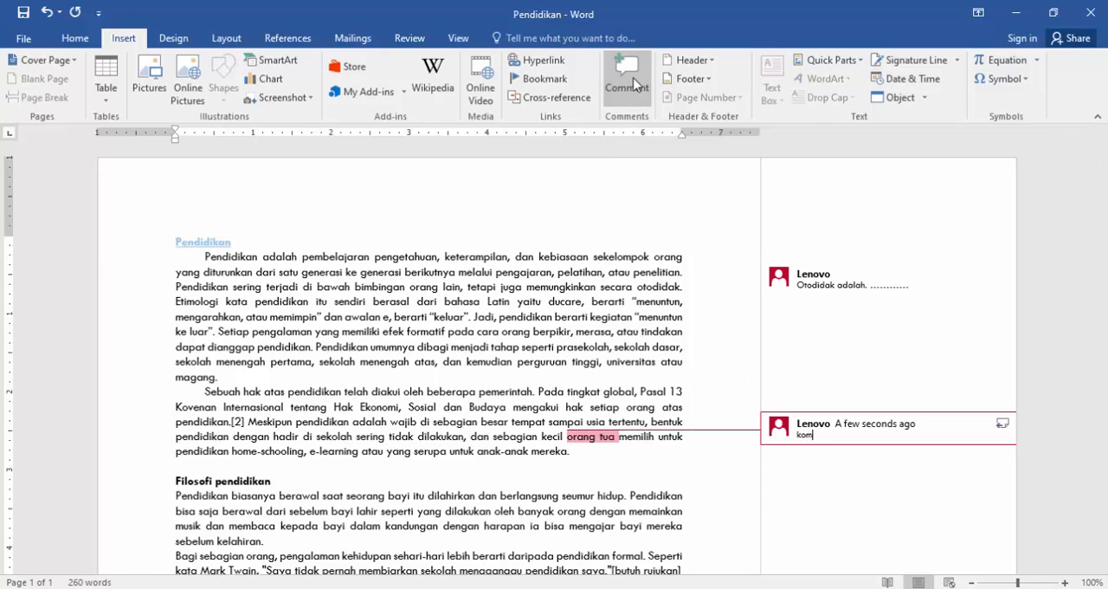
text(komenjdhjhfjdhjfhjdjdhfd)
click(688, 314)
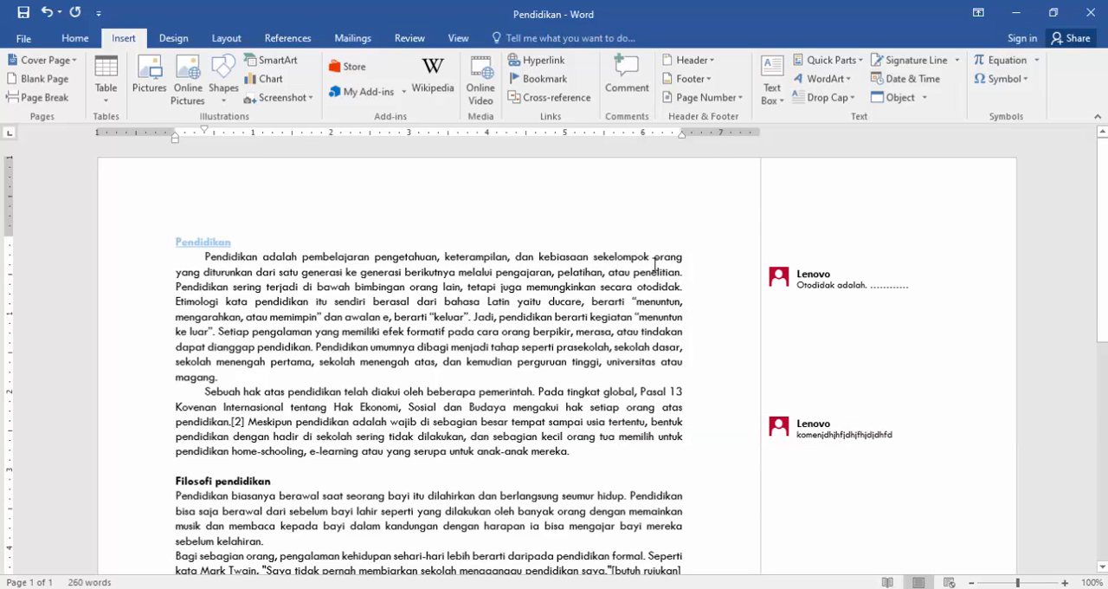
Insert the built-in Motion (Odd Page) header into the document.
scroll(643, 311, down, 2)
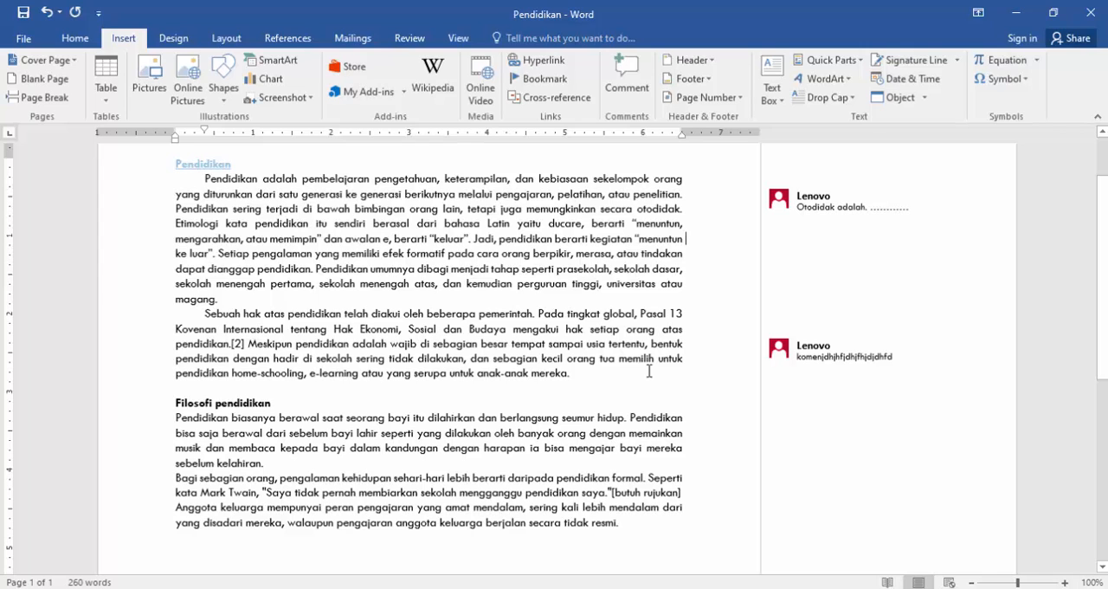
scroll(629, 381, up, 2)
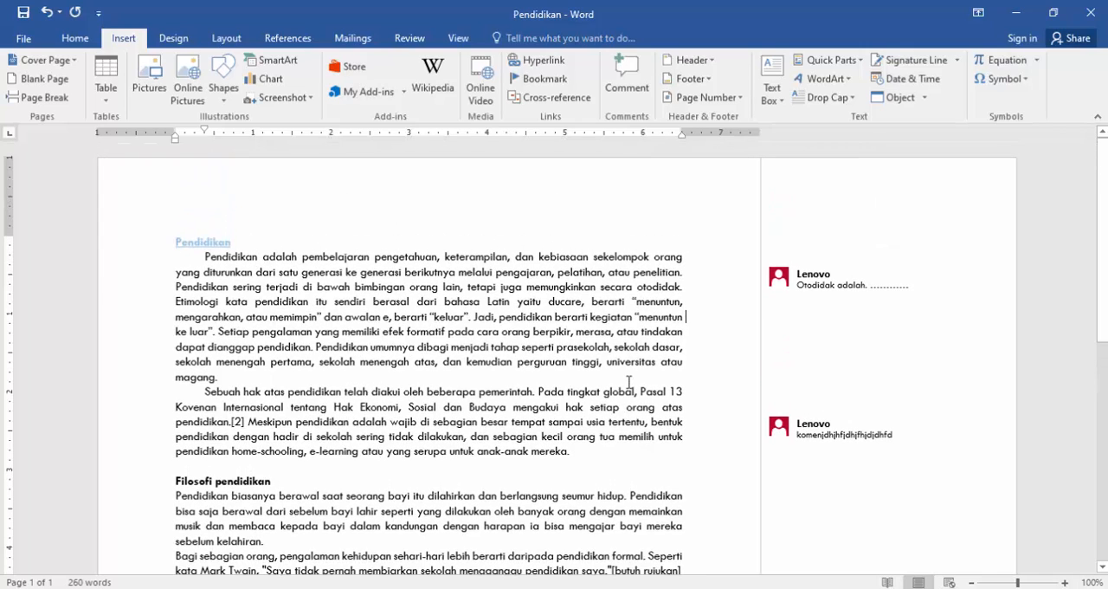
click(712, 61)
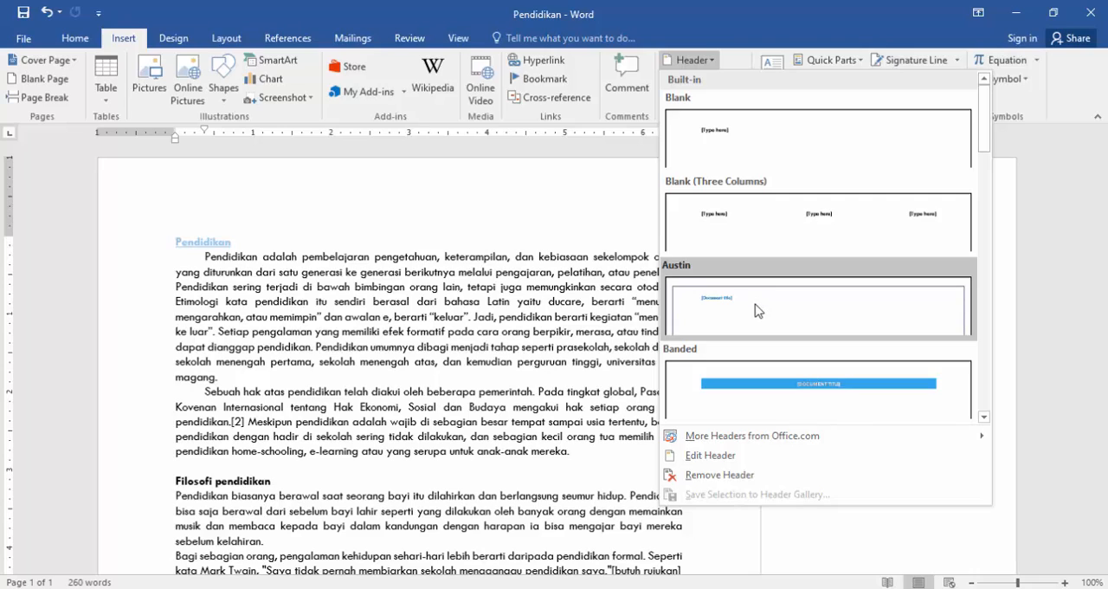
scroll(719, 304, down, 3)
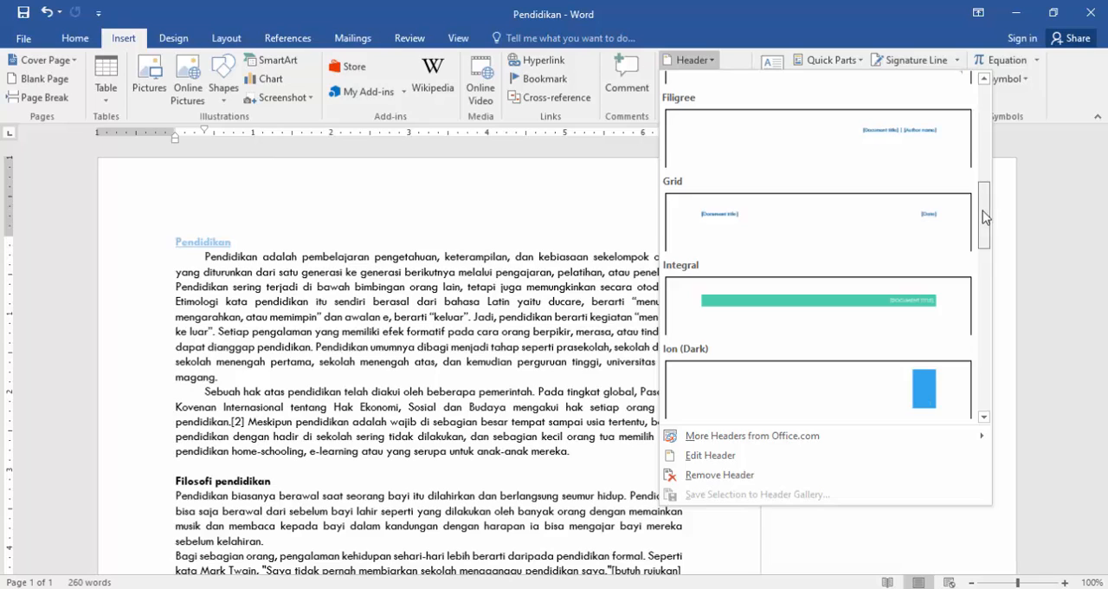
drag(982, 215, 982, 273)
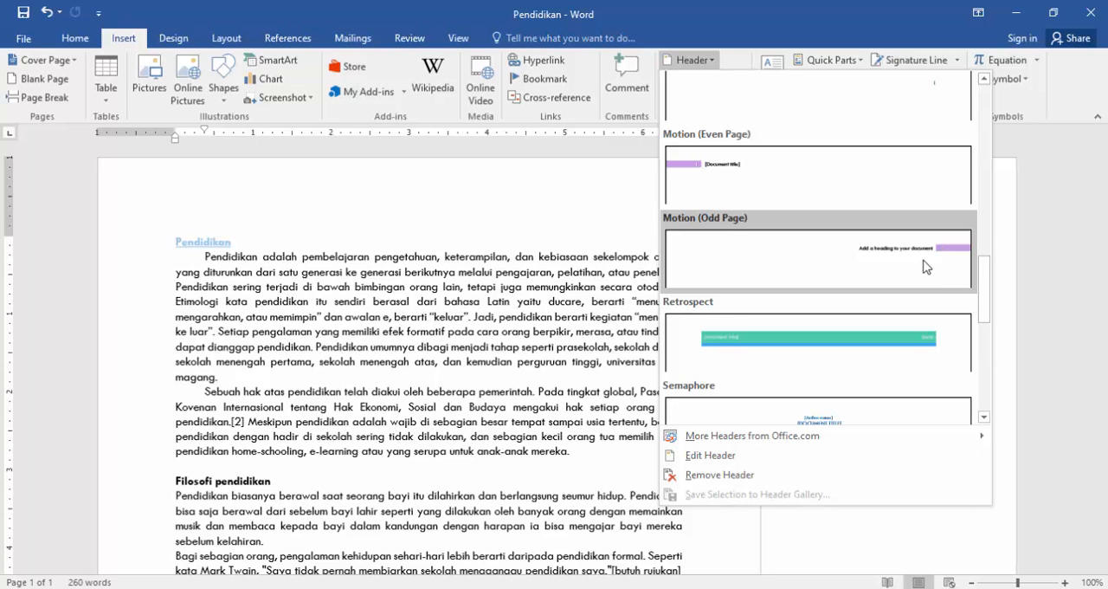
click(925, 267)
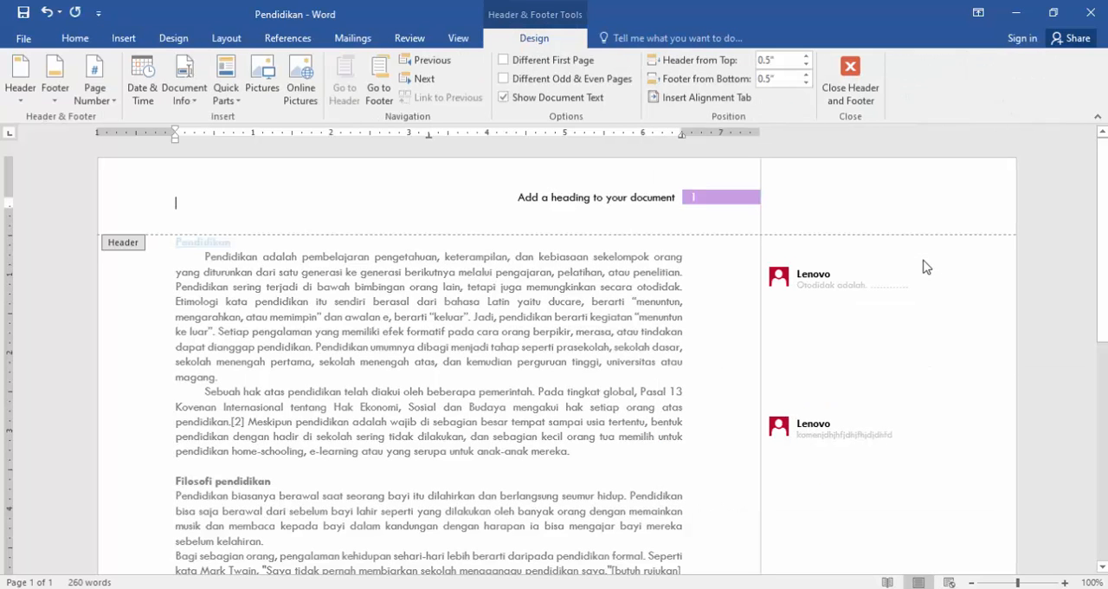
Replace the header's placeholder heading text with "Makalah".
click(559, 201)
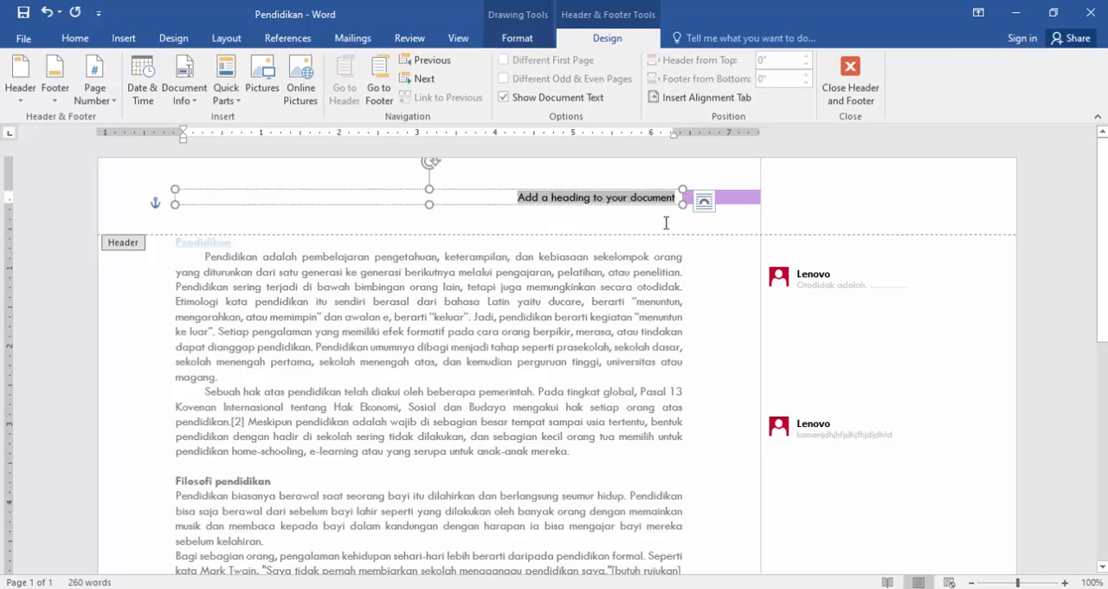
key(End)
text(aaa)
key(BackSpace)
key(BackSpace)
key(BackSpace)
key(ctrl+a)
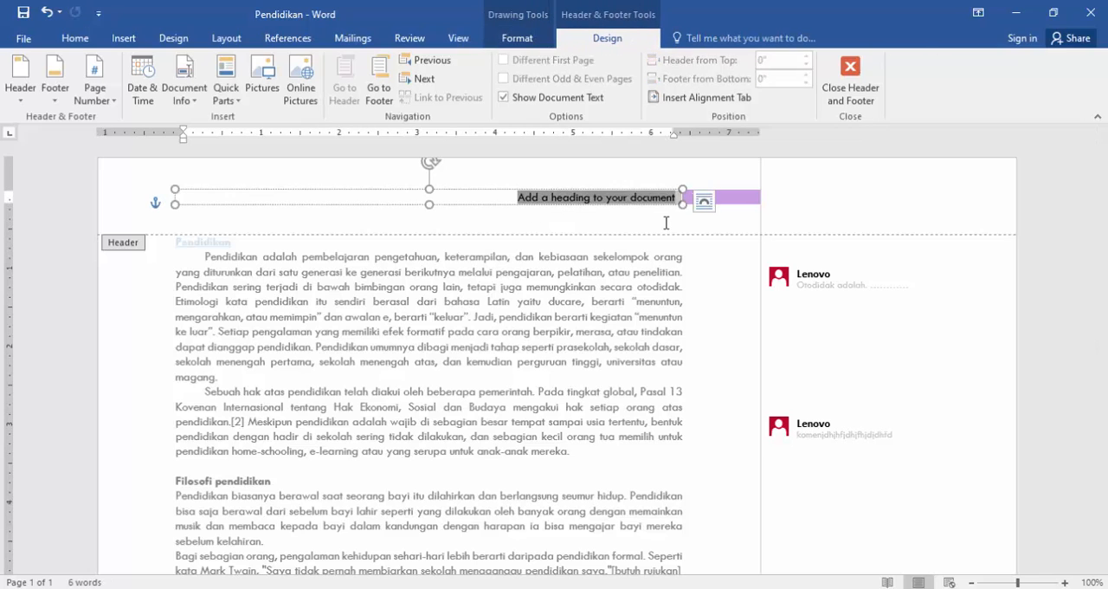
text(Makalah)
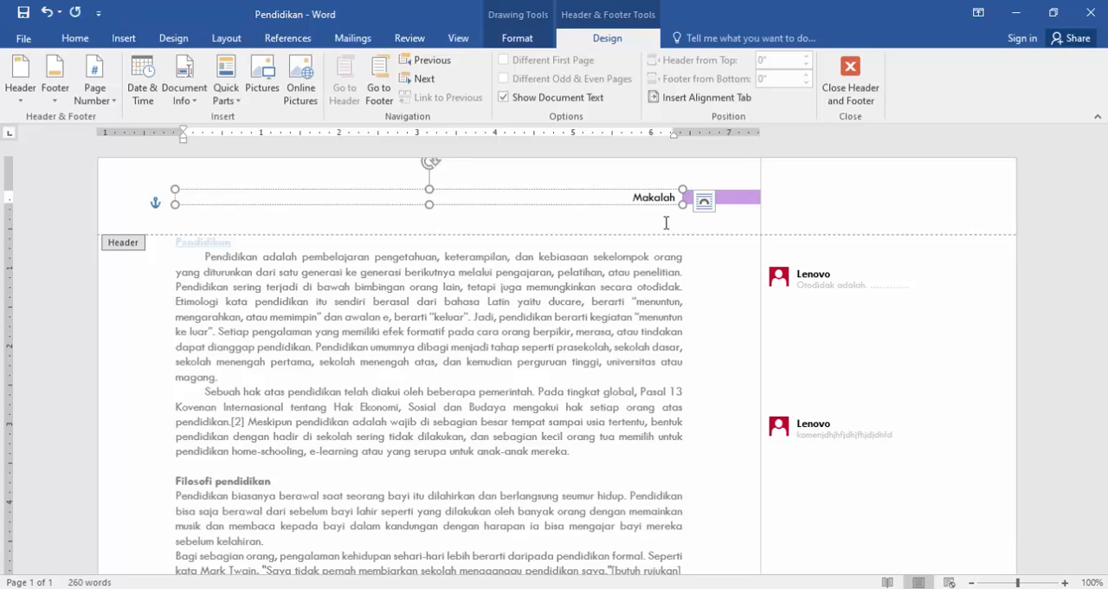
text( Pendidikan)
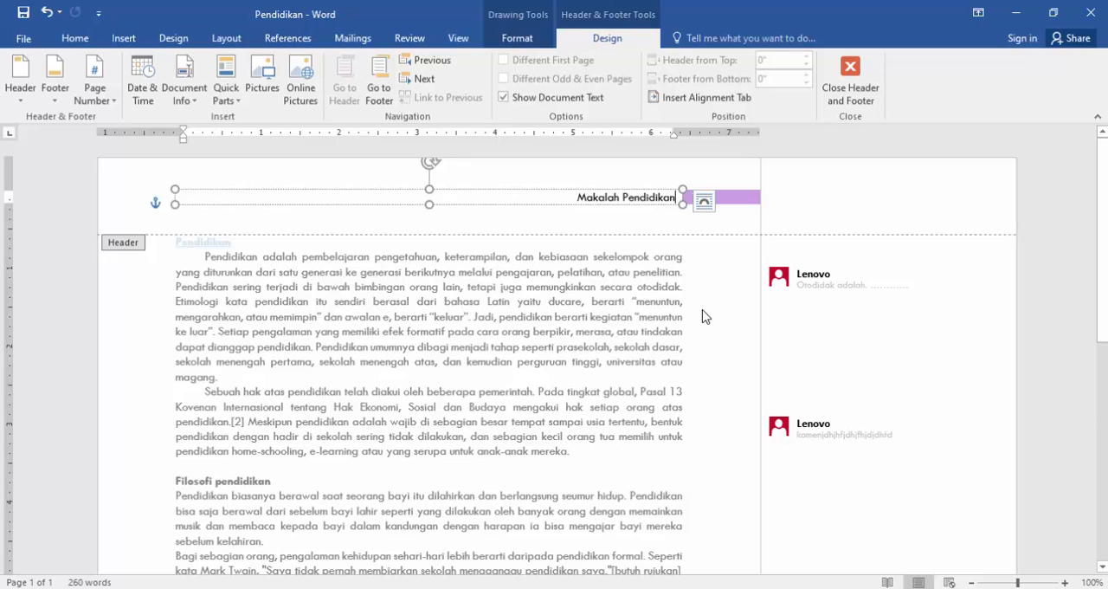
Complete the header text so that it reads "Makalah Pendidikan".
scroll(692, 322, down, 10)
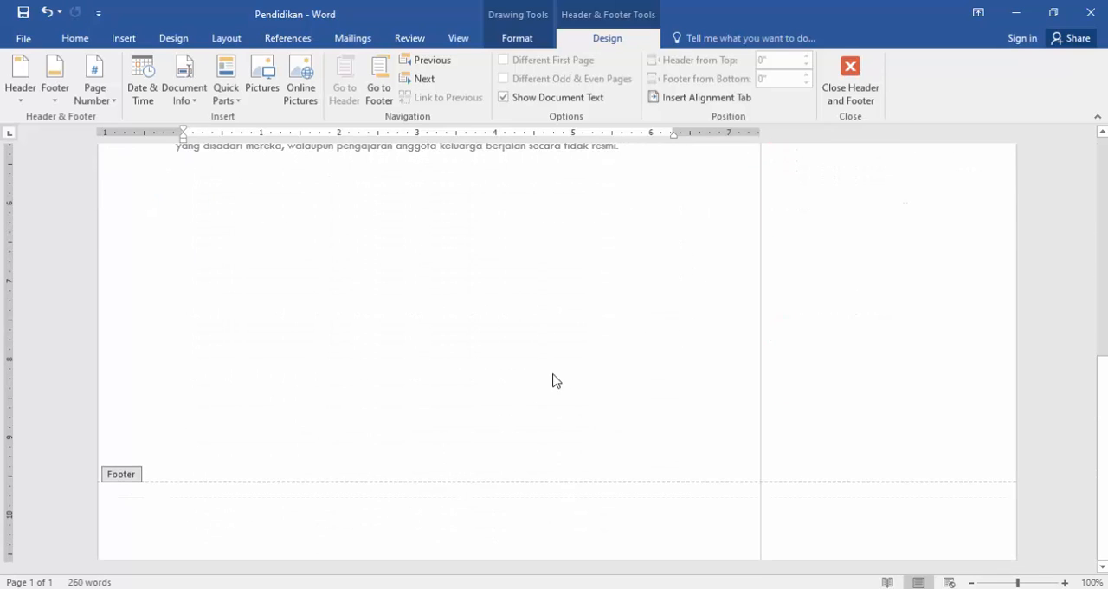
scroll(556, 381, up, 3)
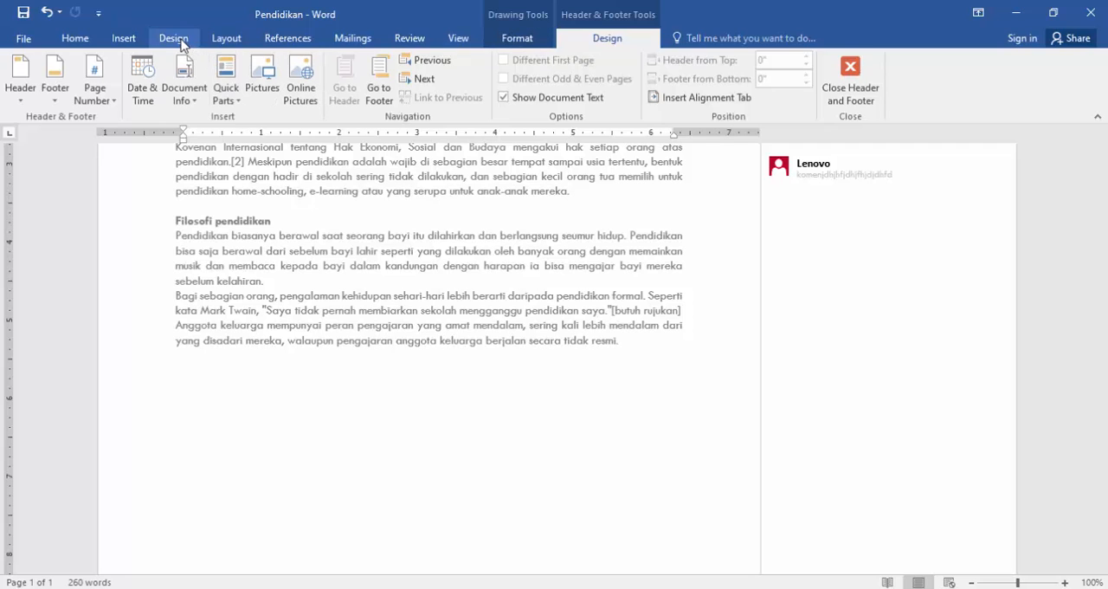
Insert the built-in ViewMaster (Horizontal) footer into the document.
click(123, 41)
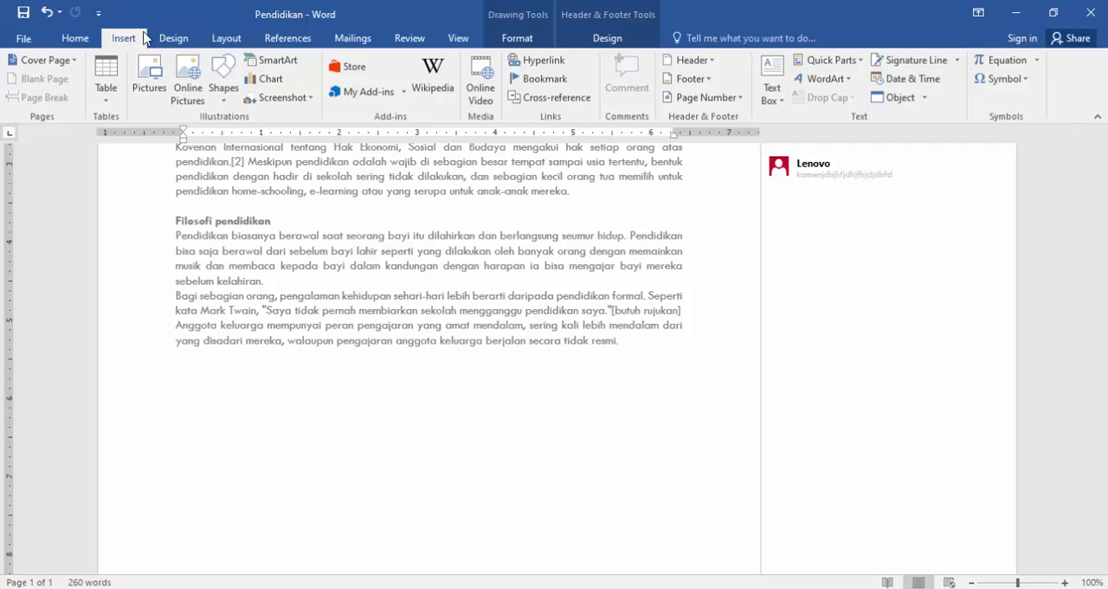
click(693, 79)
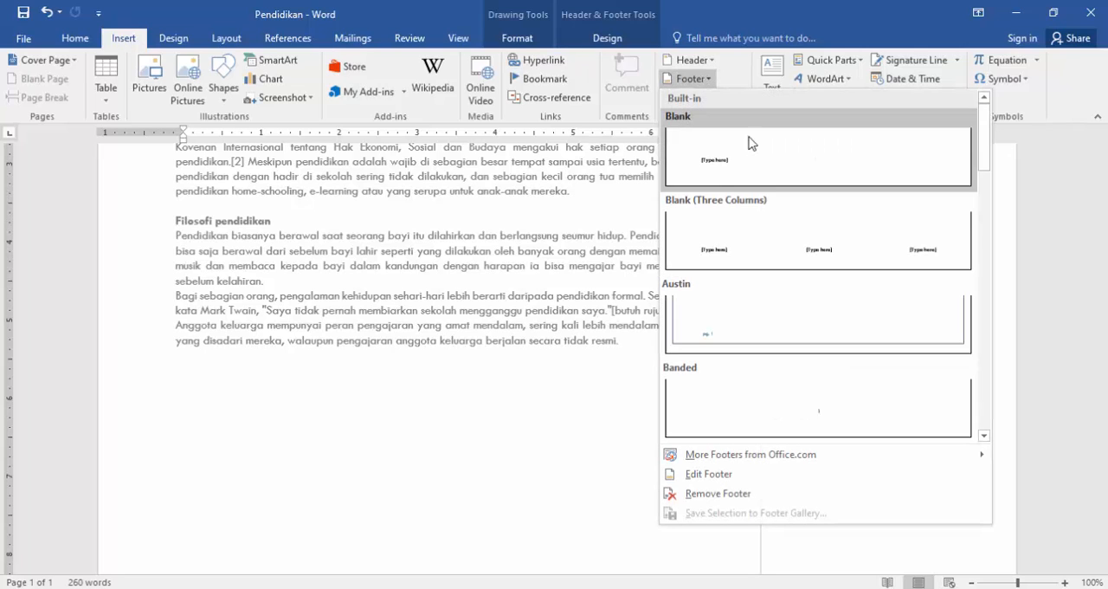
drag(985, 158, 994, 393)
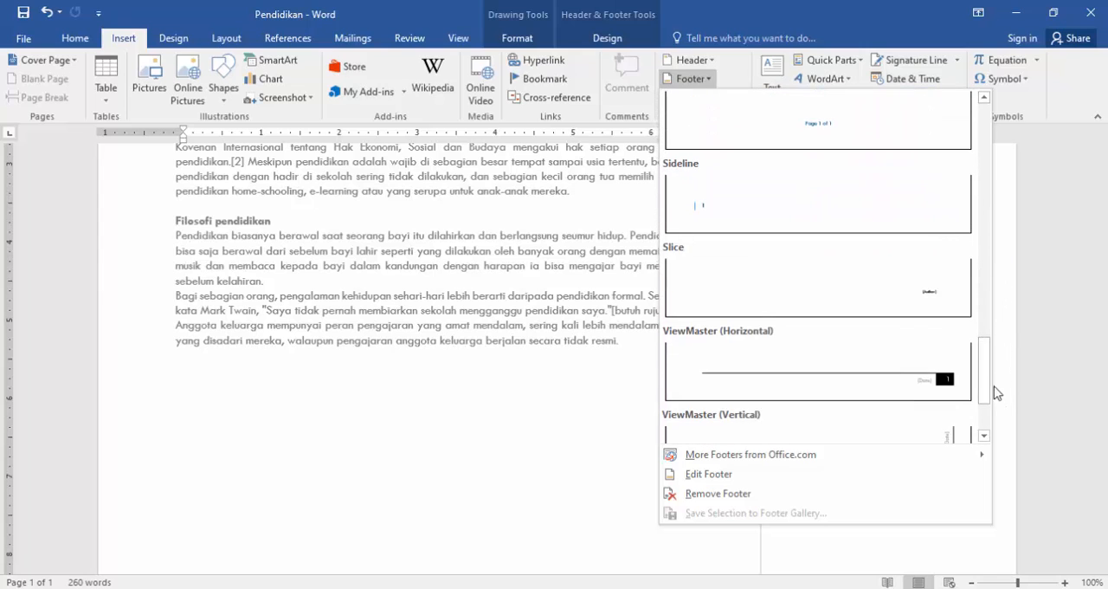
click(916, 372)
Replace the footer's date placeholder with "Kelompok 12" and close header and footer editing.
scroll(636, 438, down, 5)
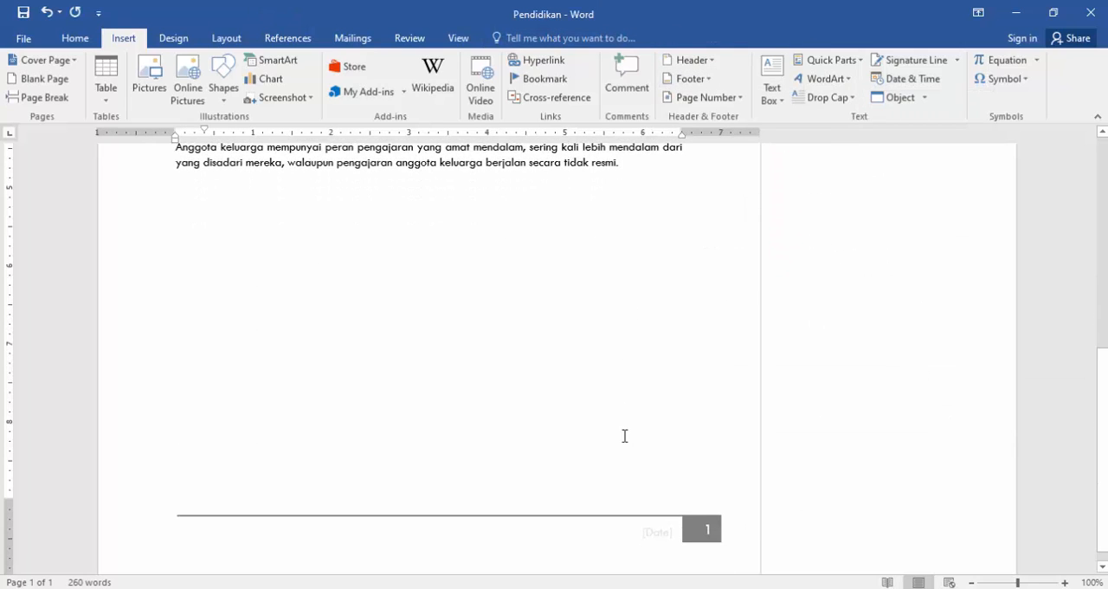
scroll(625, 437, down, 1)
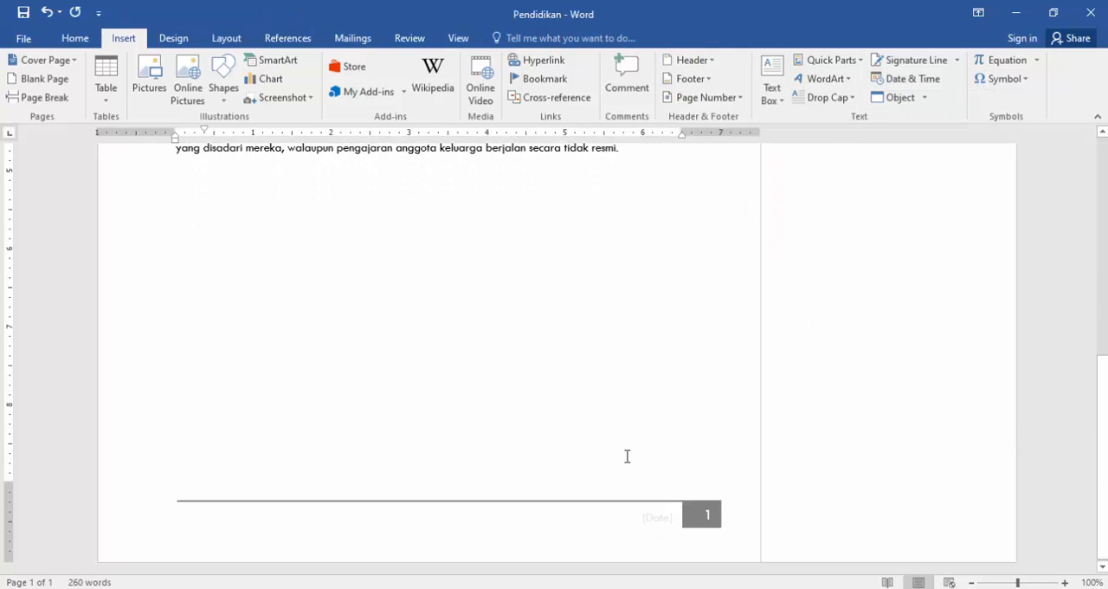
double_click(660, 524)
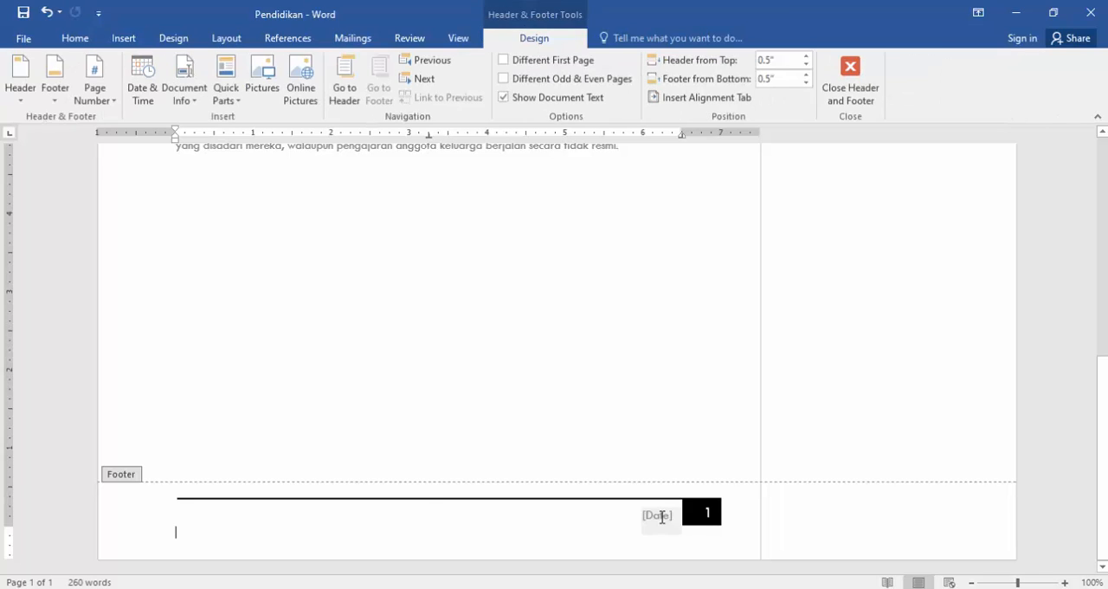
click(662, 517)
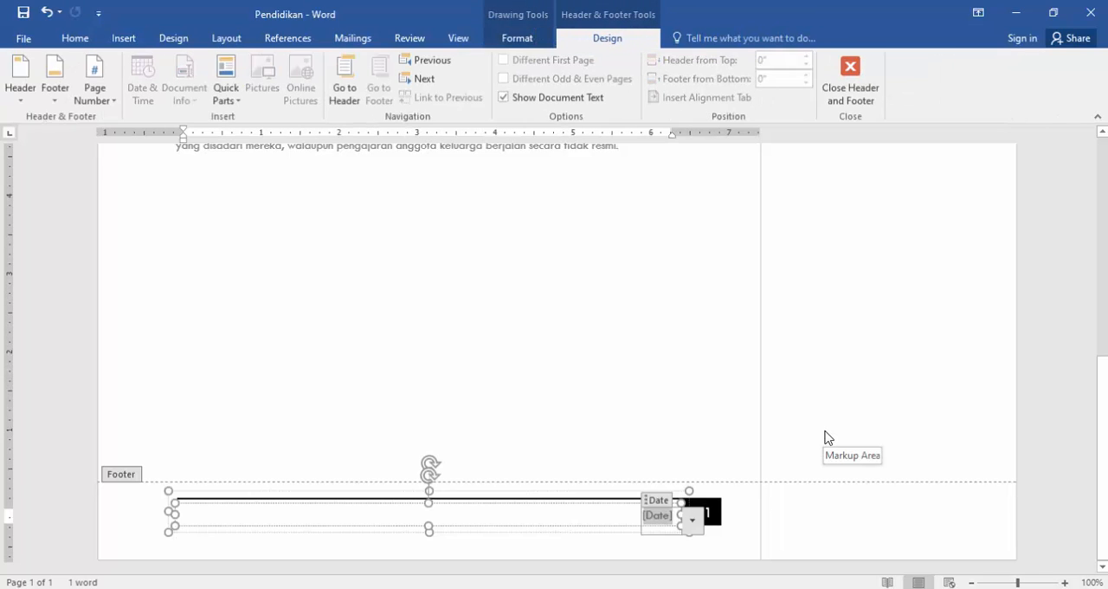
text(Kelompok)
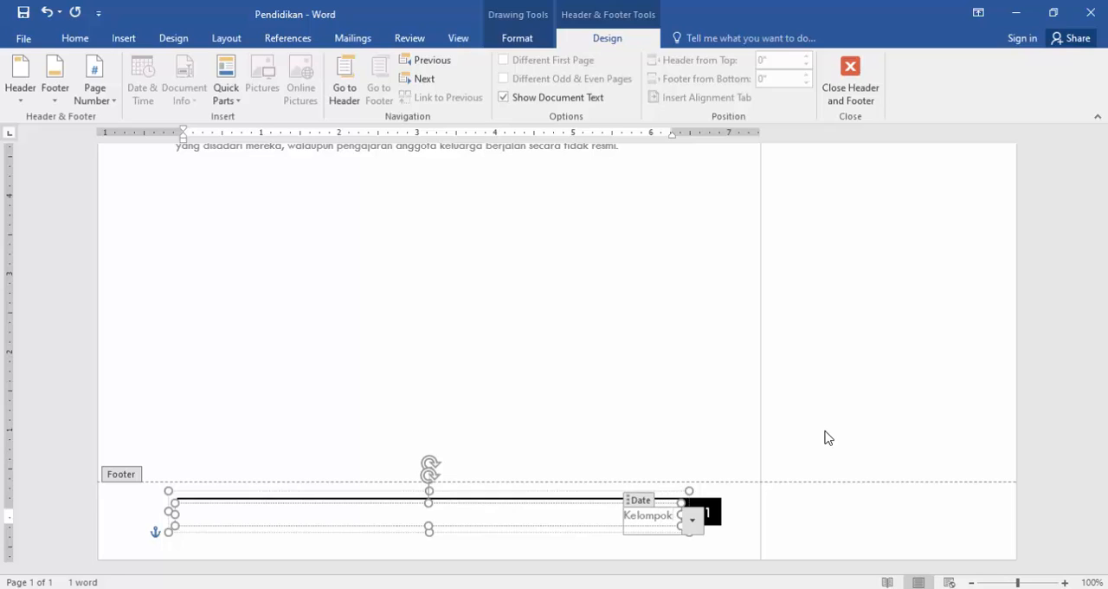
text( 12)
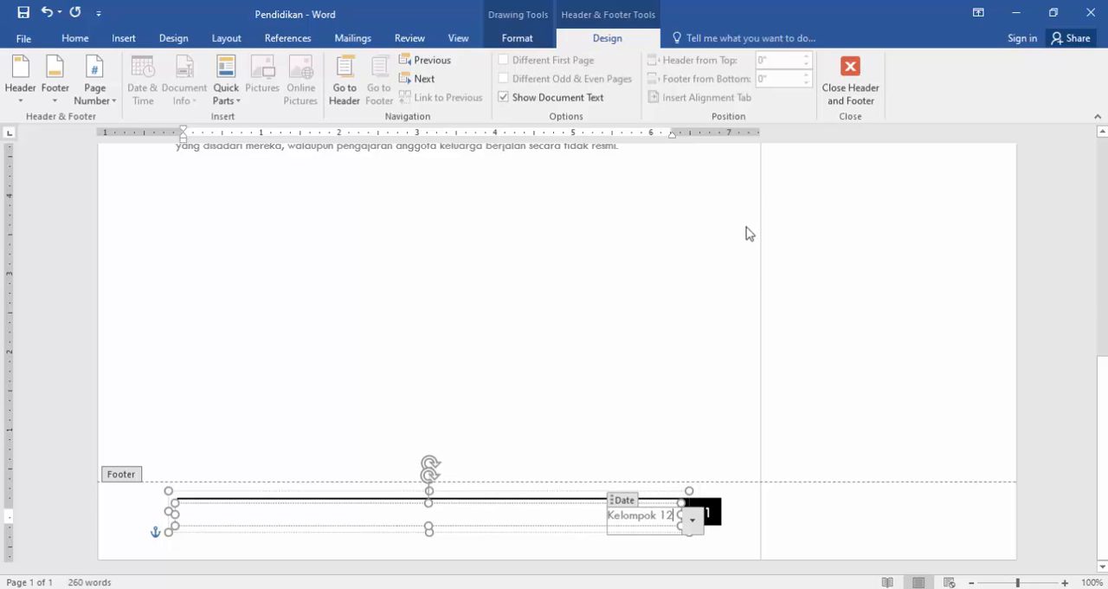
click(863, 72)
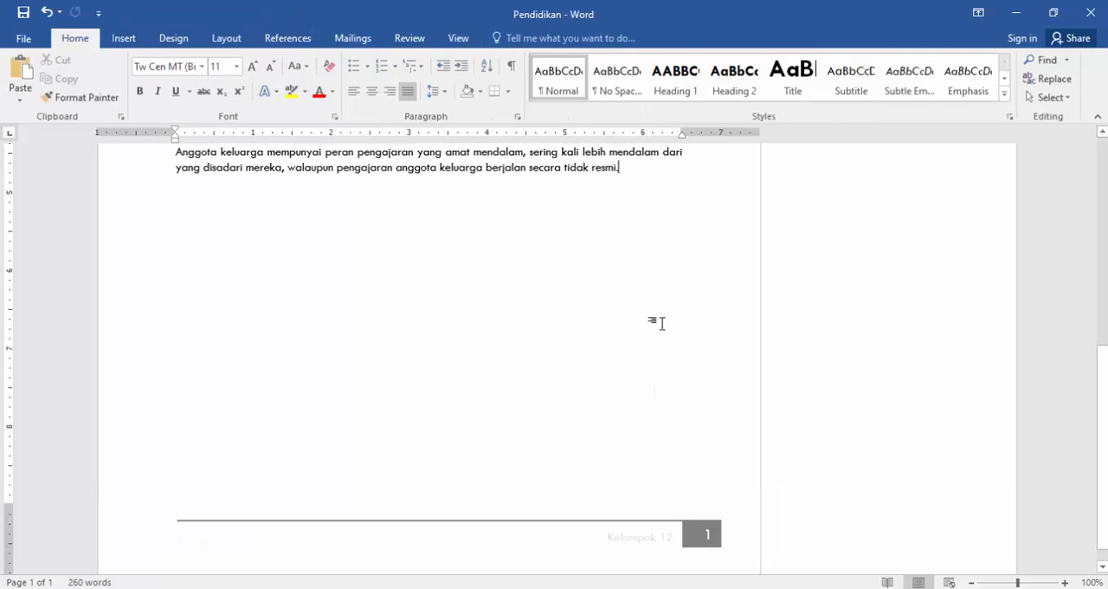
Insert a page break after the last paragraph and check the header and footer on both pages.
scroll(664, 321, up, 10)
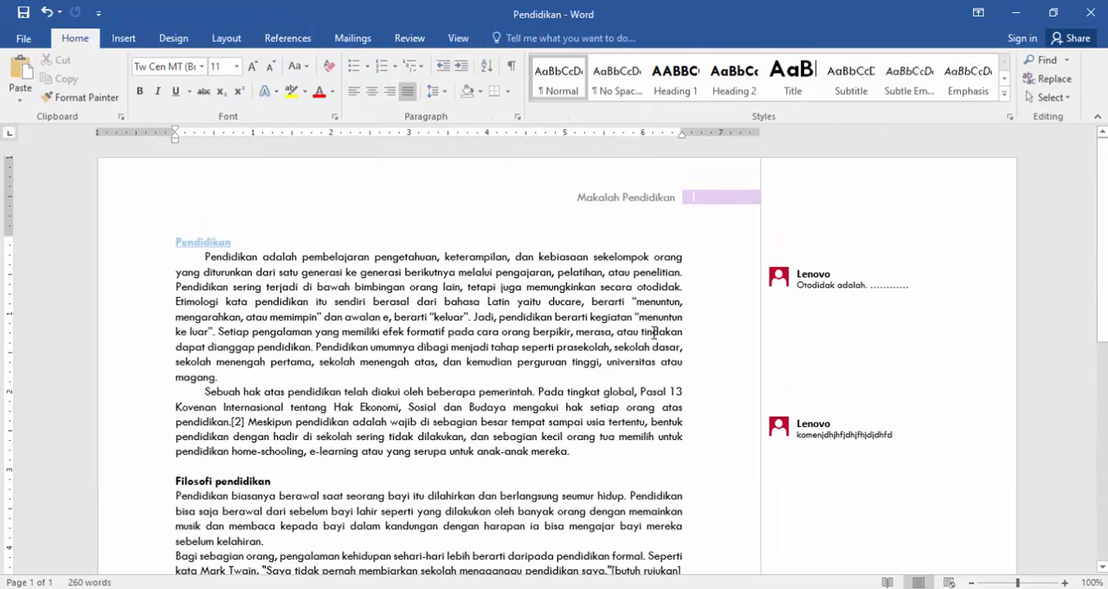
scroll(648, 227, down, 10)
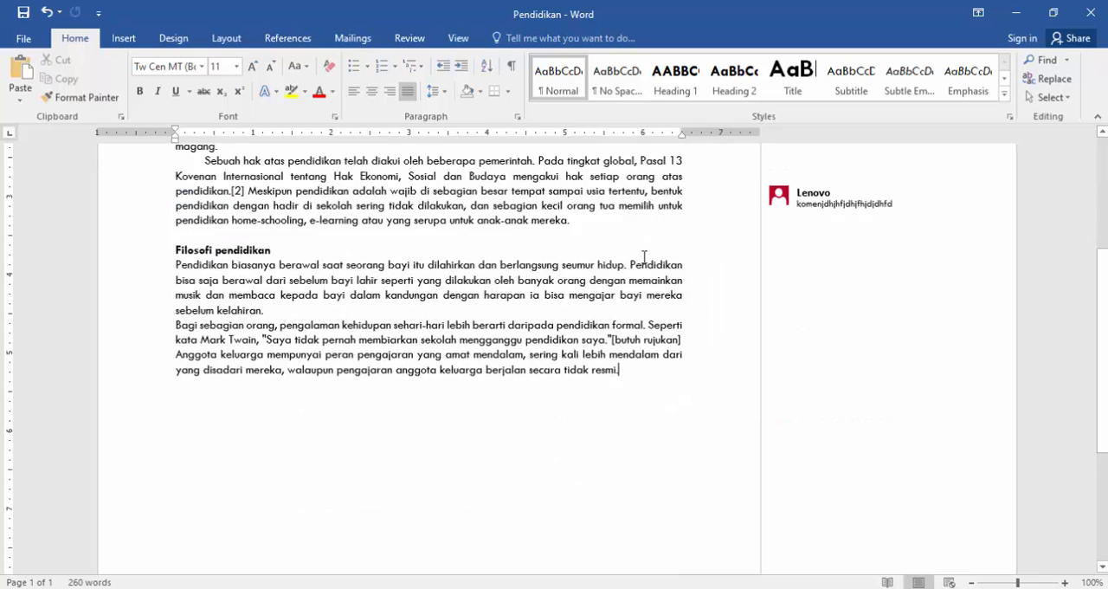
scroll(645, 297, up, 3)
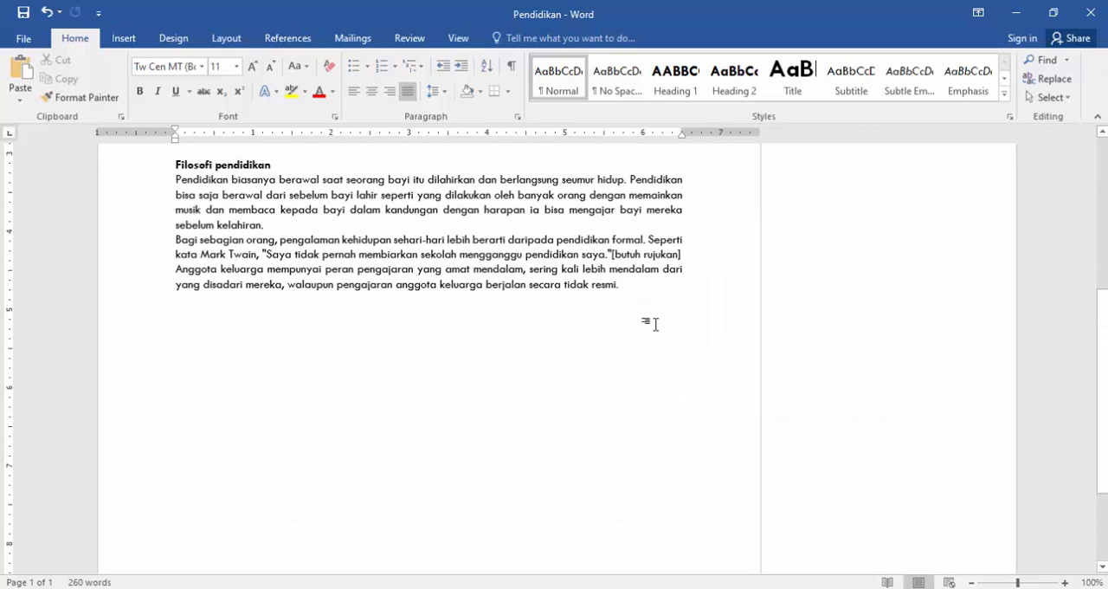
key(ctrl+Return)
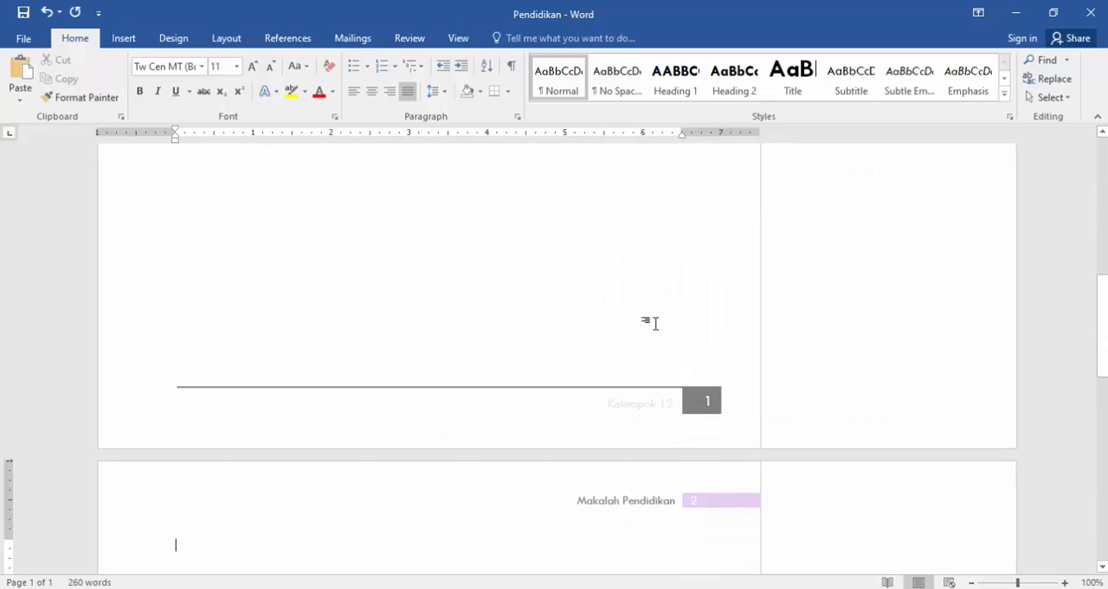
scroll(600, 354, down, 4)
scroll(658, 351, down, 10)
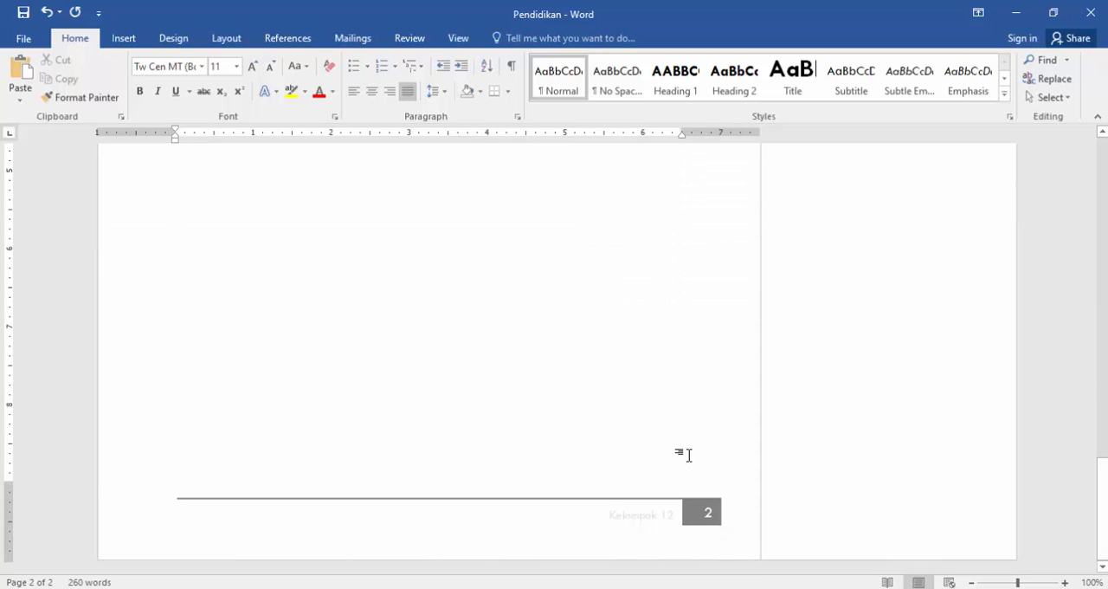
scroll(688, 455, up, 8)
scroll(688, 455, up, 2)
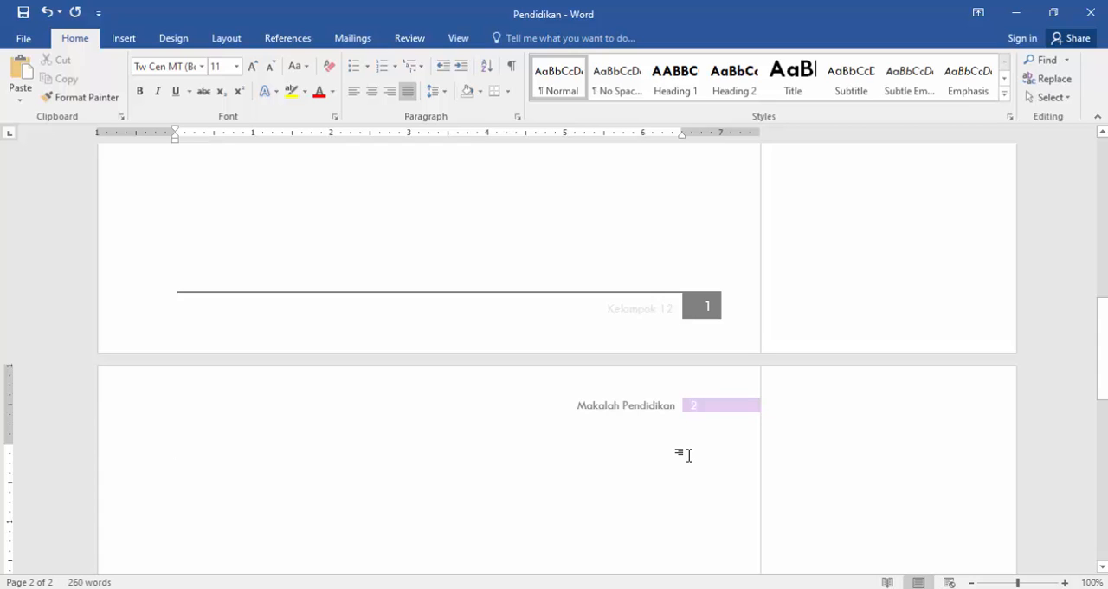
scroll(689, 454, up, 5)
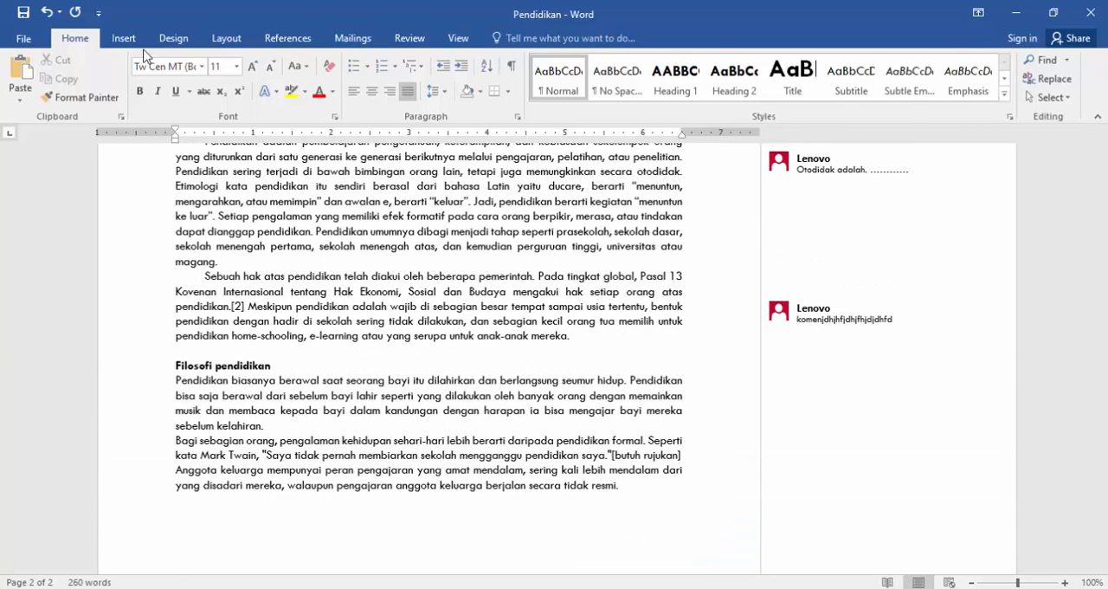
Insert an Accent Bar 4 page number at the bottom of the pages.
click(123, 38)
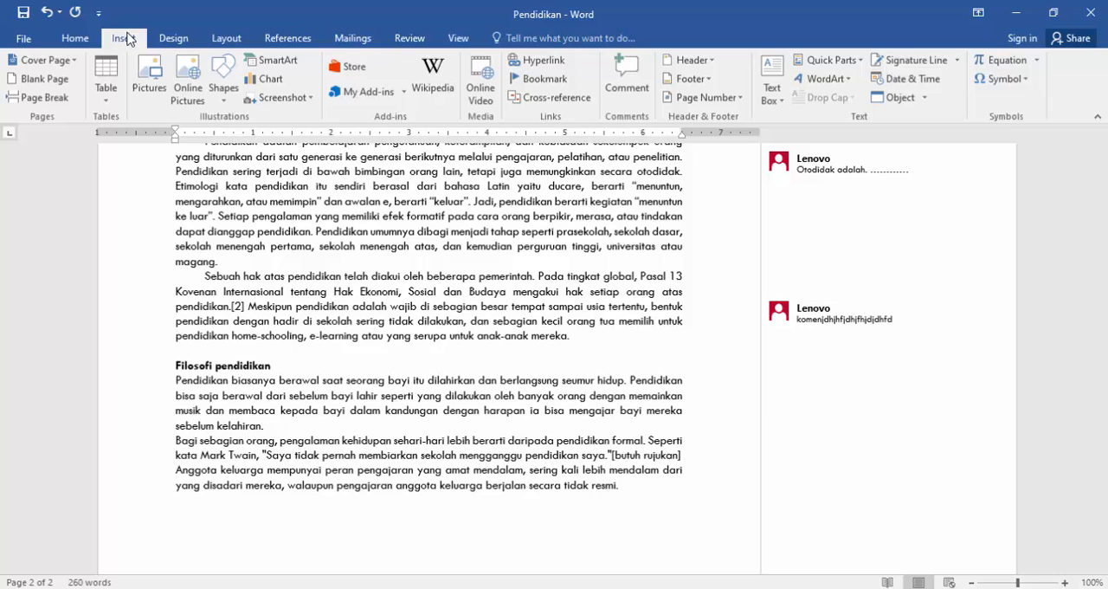
click(737, 100)
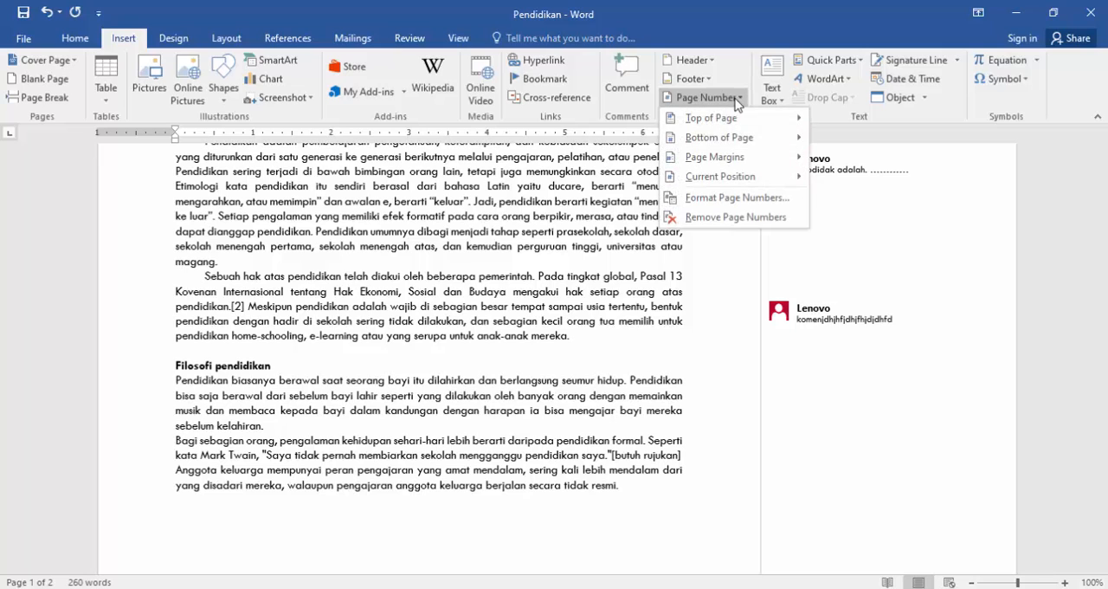
mouse_move(757, 139)
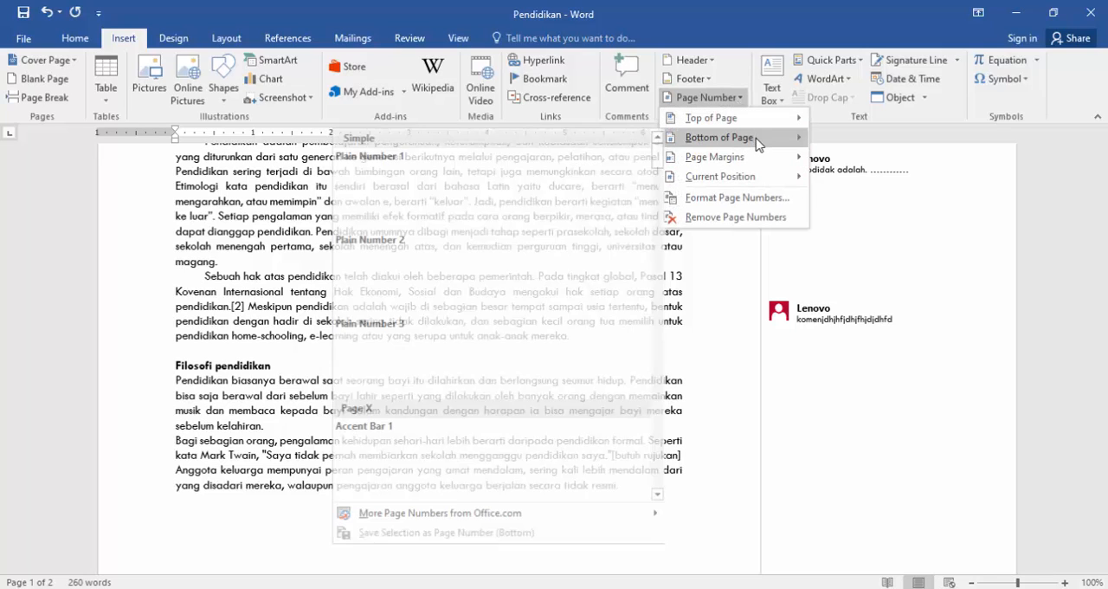
scroll(583, 267, down, 3)
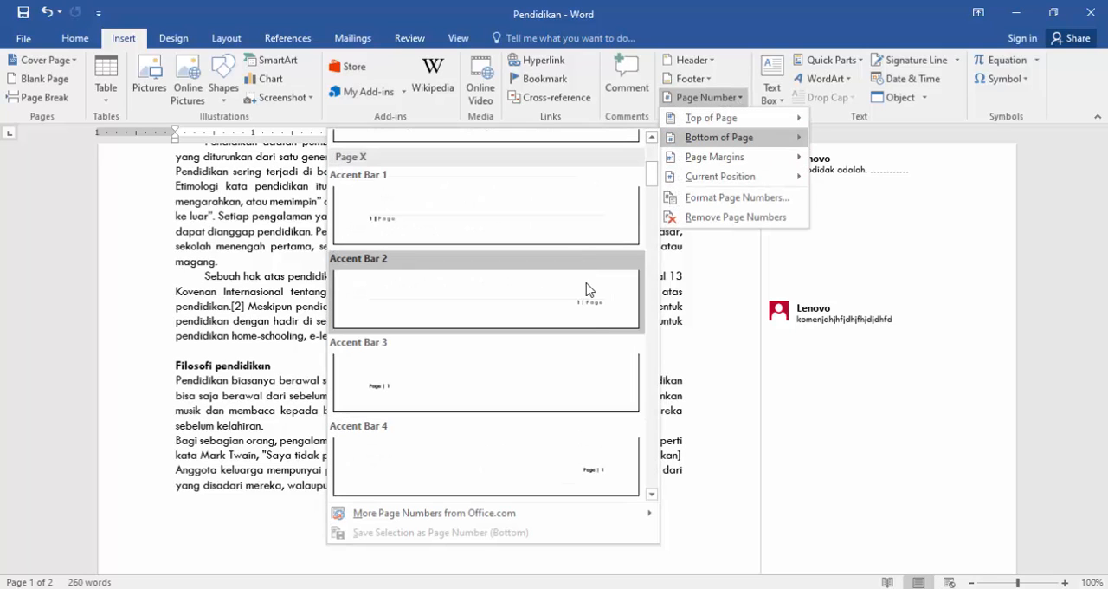
click(601, 474)
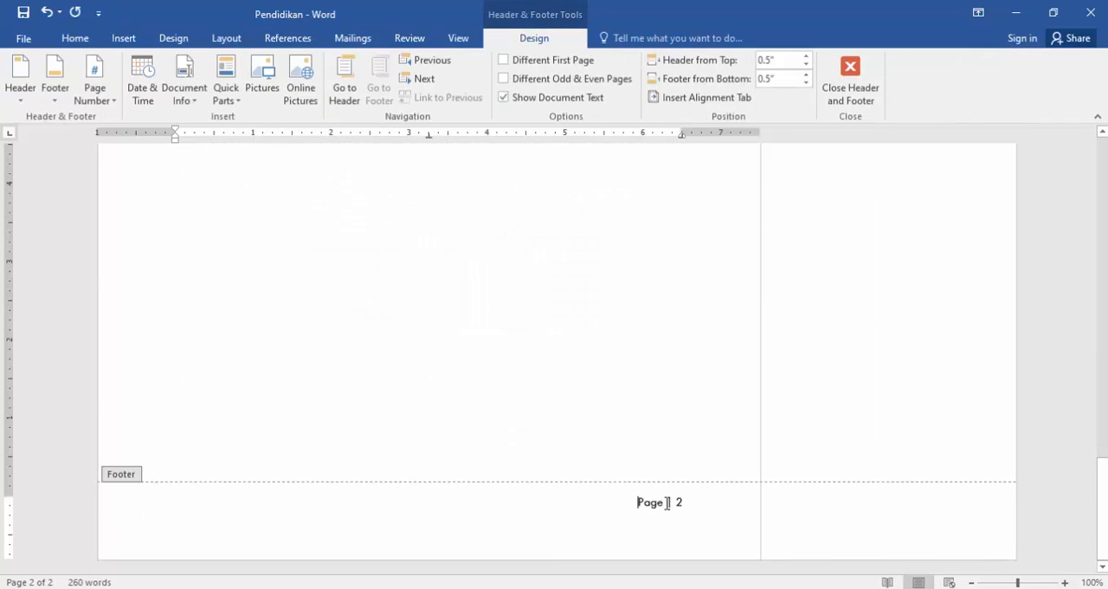
Replace the word "Page" in the footer's page number with "Kelompok" and close header and footer editing.
drag(664, 502, 649, 500)
scroll(757, 373, up, 12)
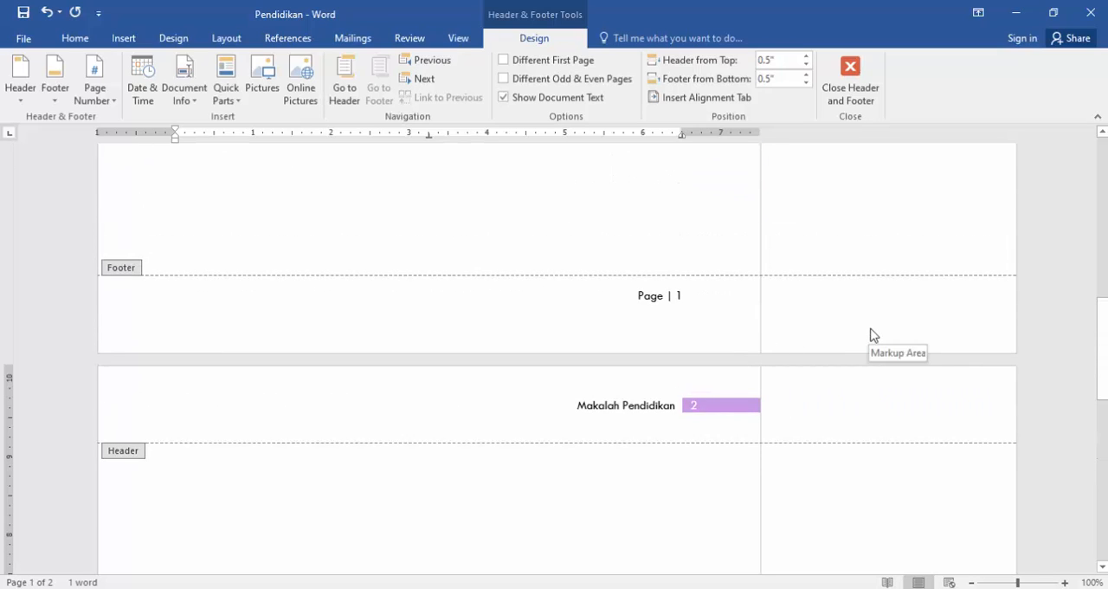
text(Kelompok | 2)
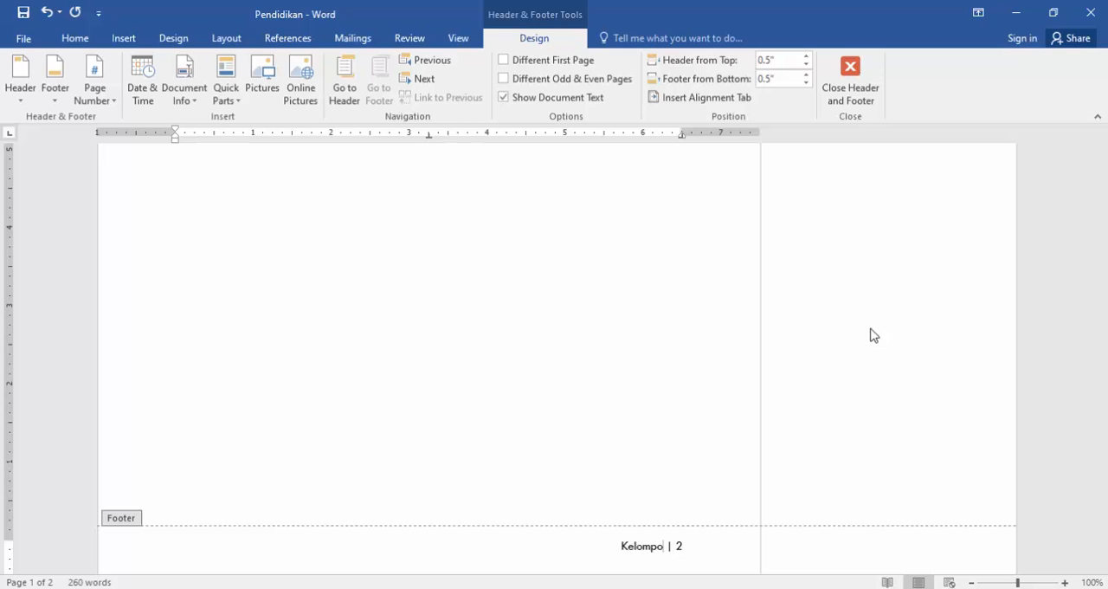
click(860, 76)
scroll(645, 257, up, 10)
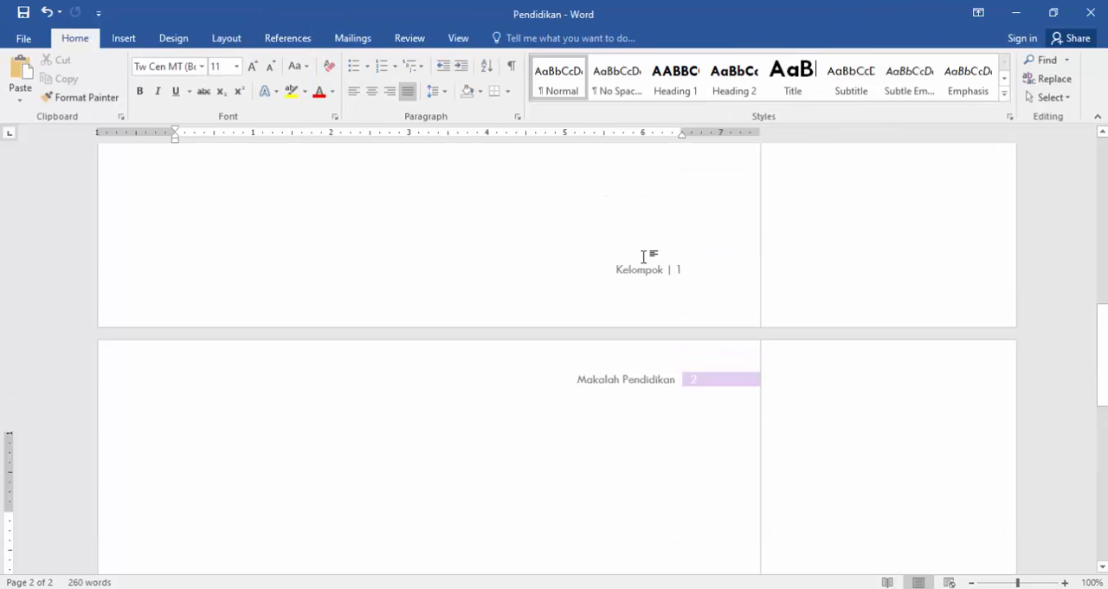
scroll(653, 324, up, 4)
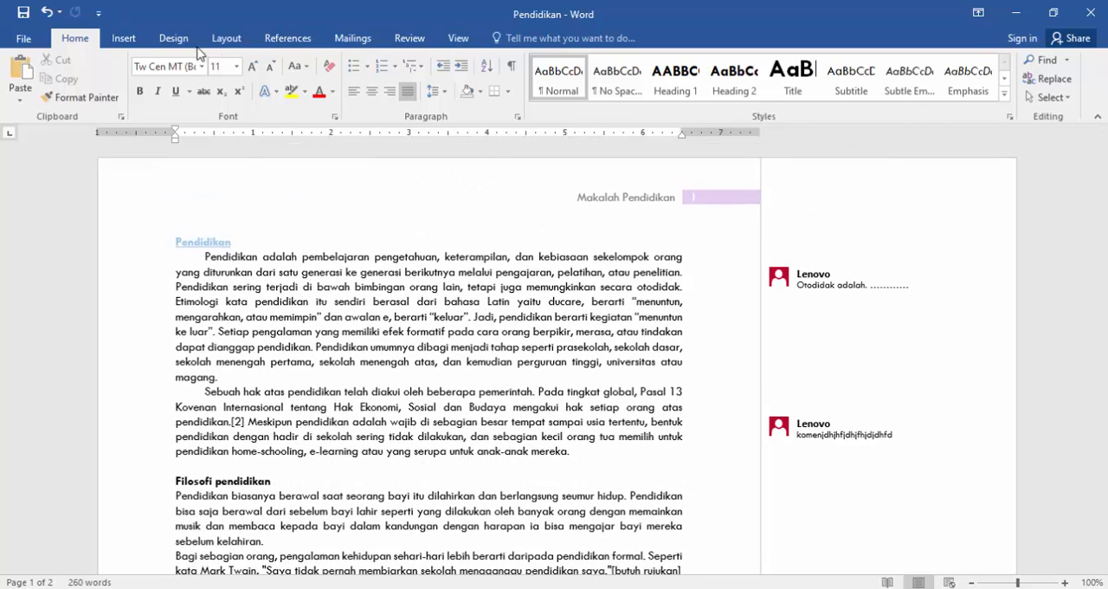
Insert the built-in Expansion of a Sum equation on the empty line below the last paragraph.
click(137, 40)
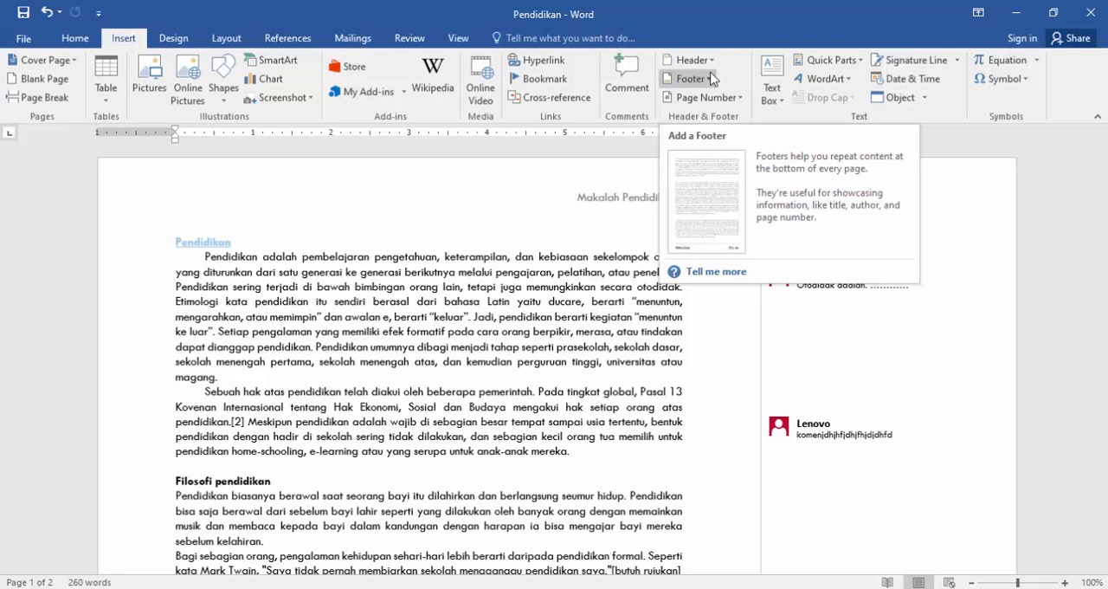
scroll(586, 298, down, 10)
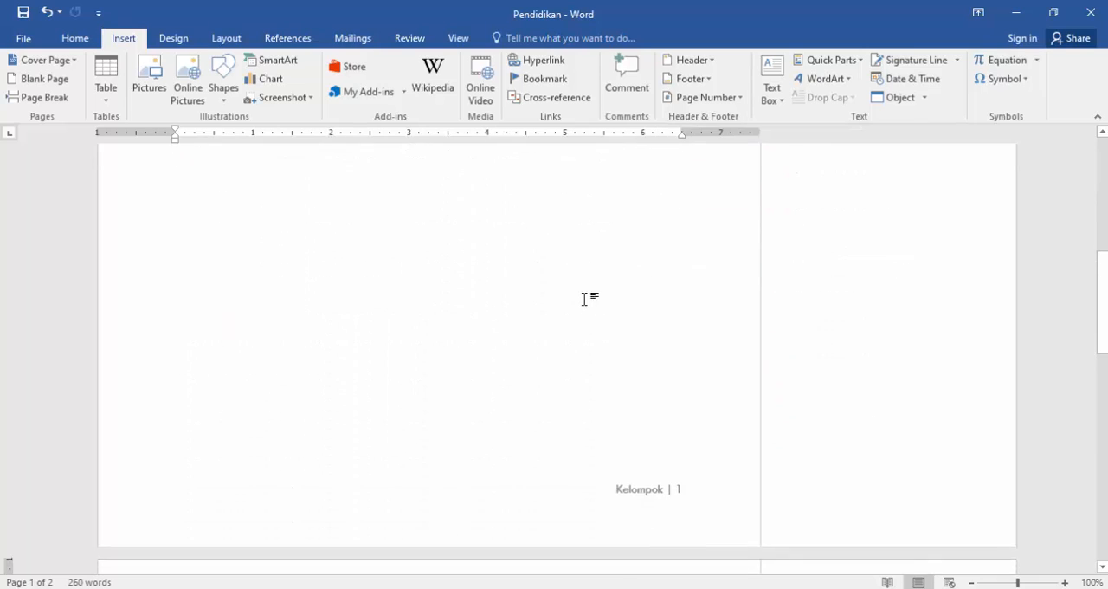
scroll(597, 285, down, 10)
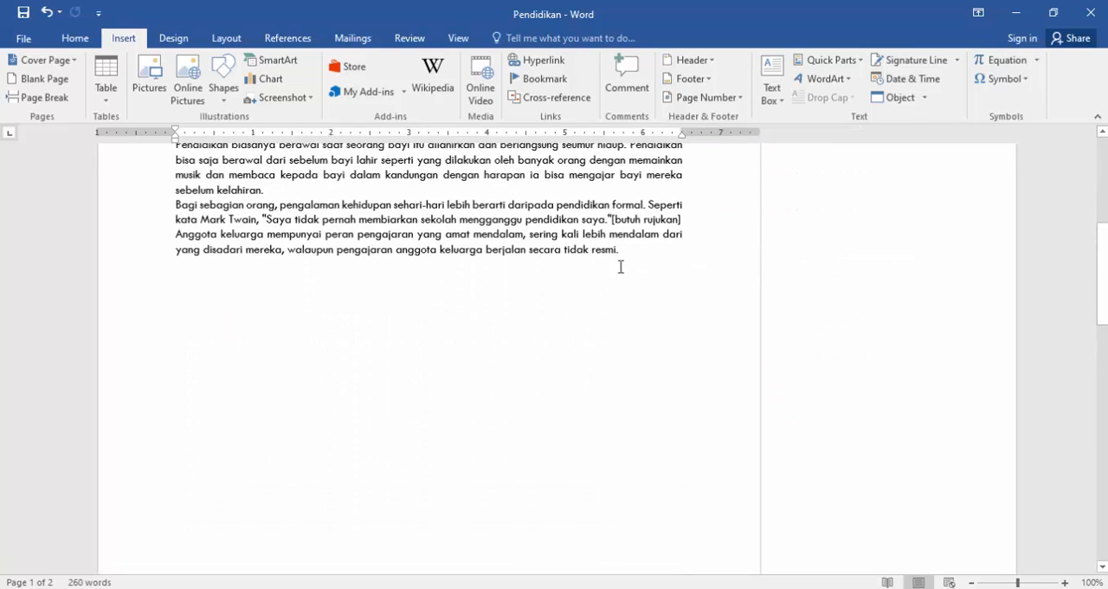
click(1038, 61)
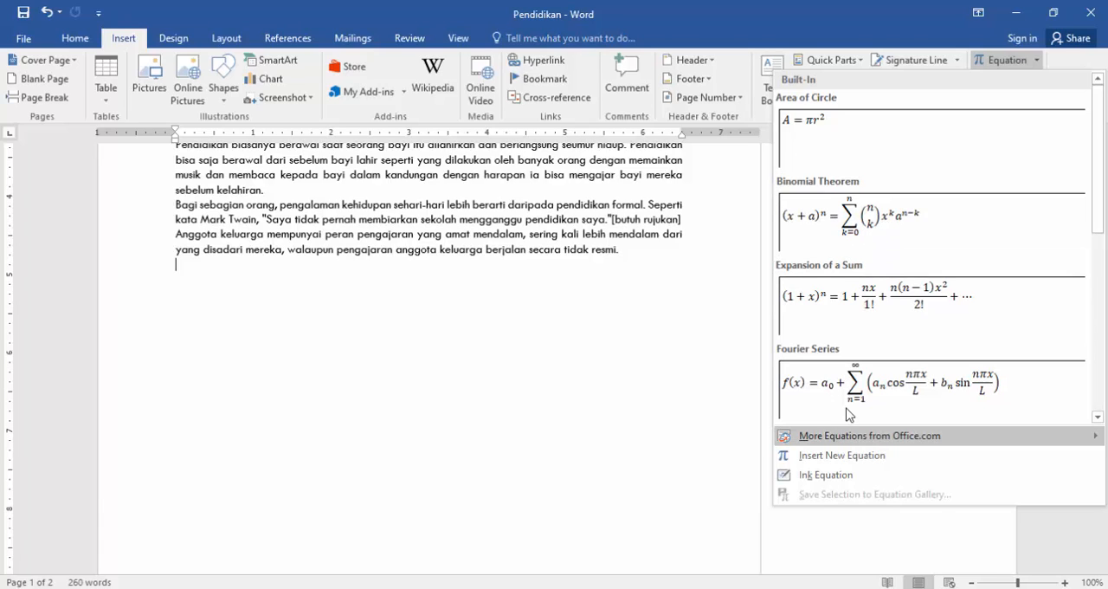
mouse_move(839, 441)
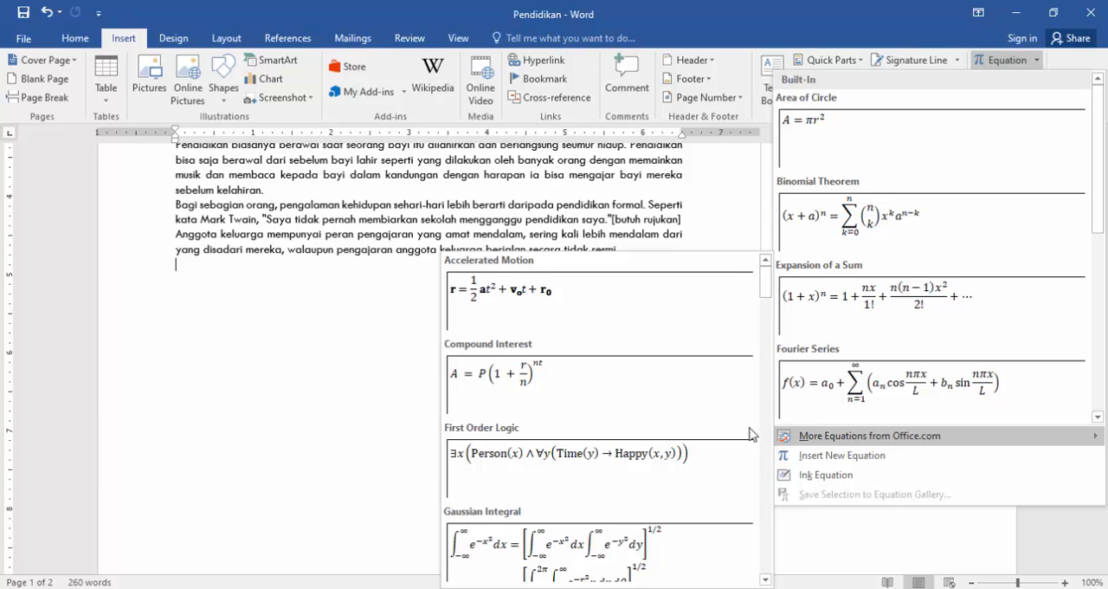
scroll(687, 442, down, 5)
scroll(693, 433, up, 6)
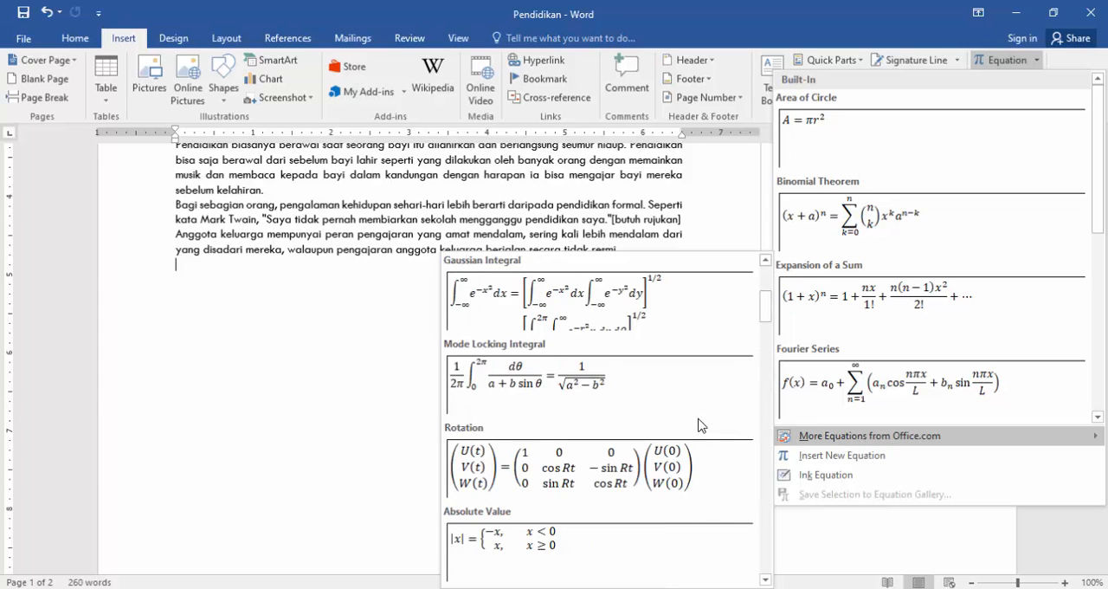
click(870, 303)
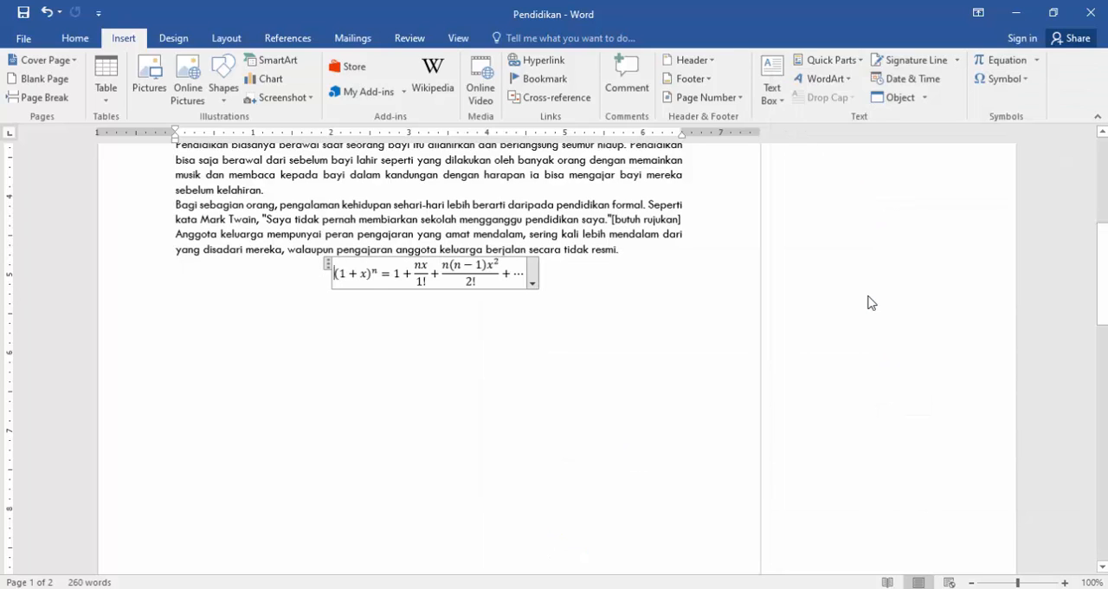
Replace the ellipsis at the end of the equation with a stacked fraction of 2 over 3.
double_click(339, 274)
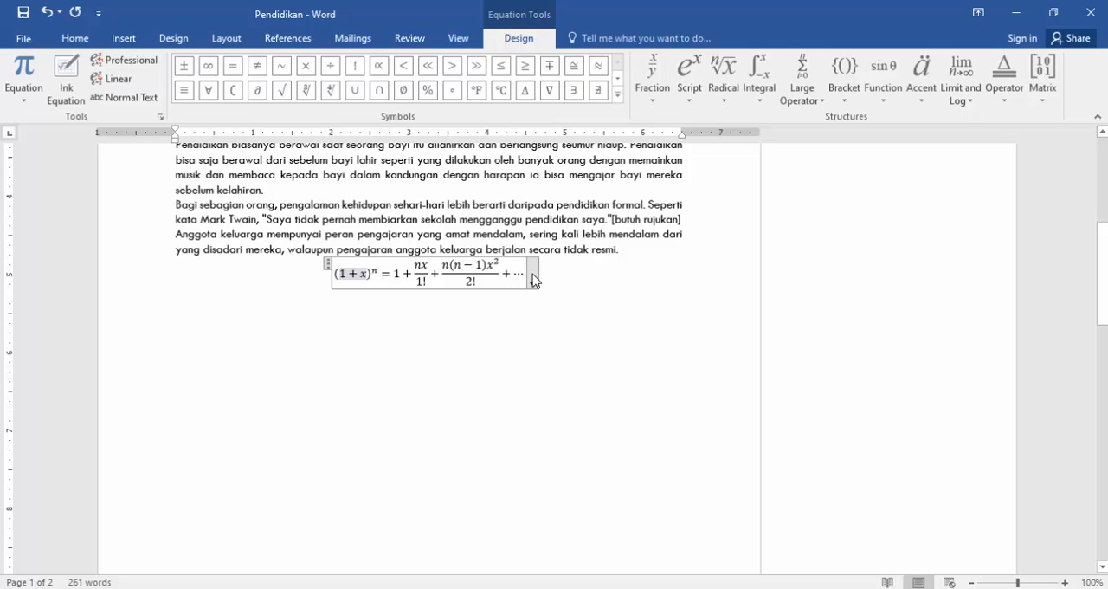
drag(455, 264, 477, 265)
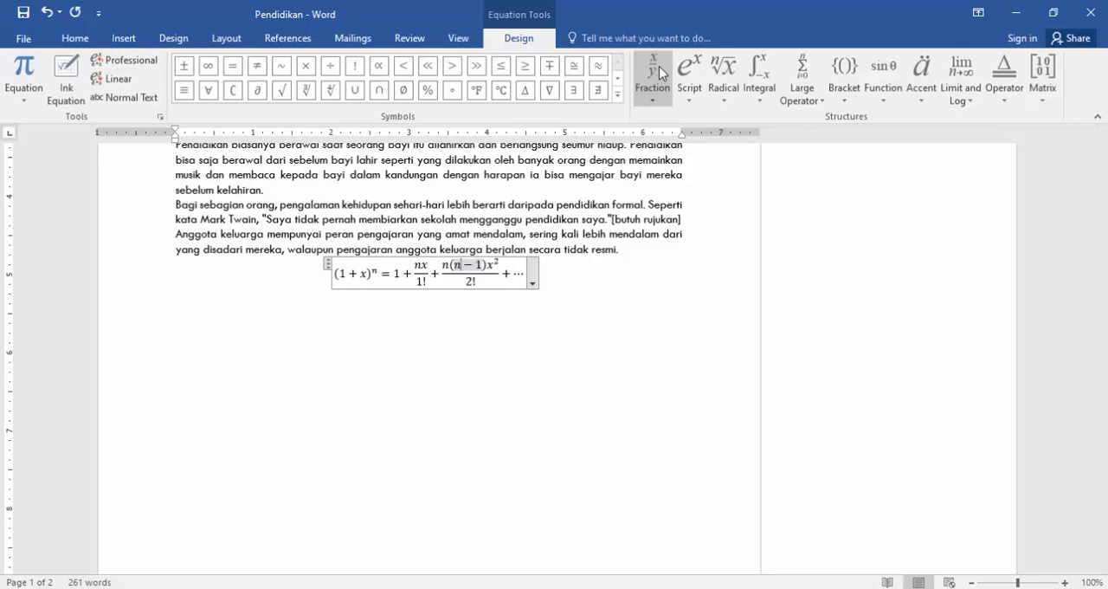
click(523, 276)
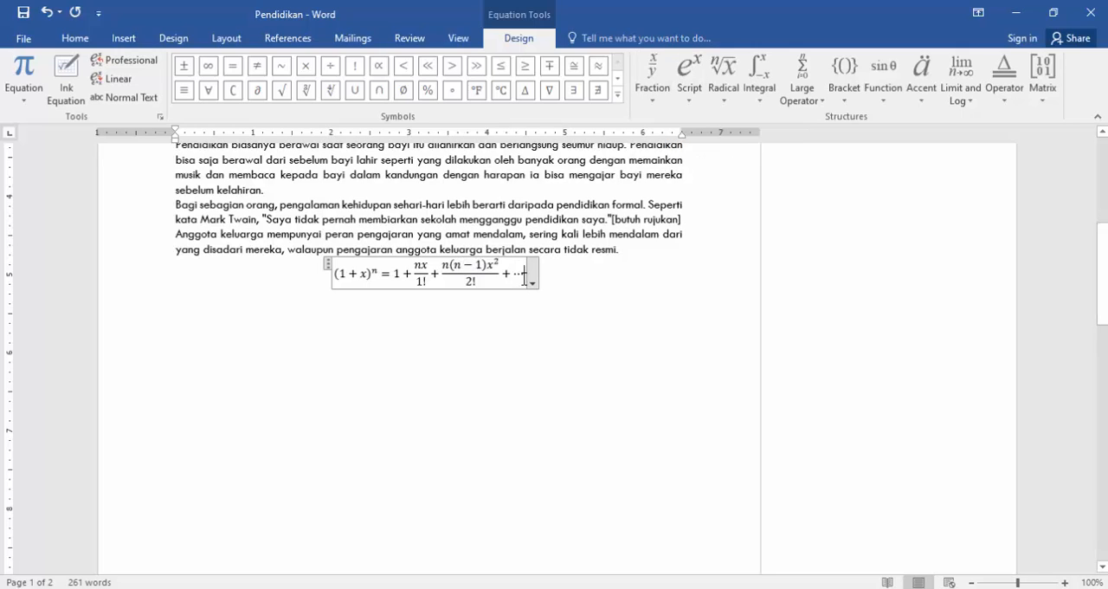
key(BackSpace)
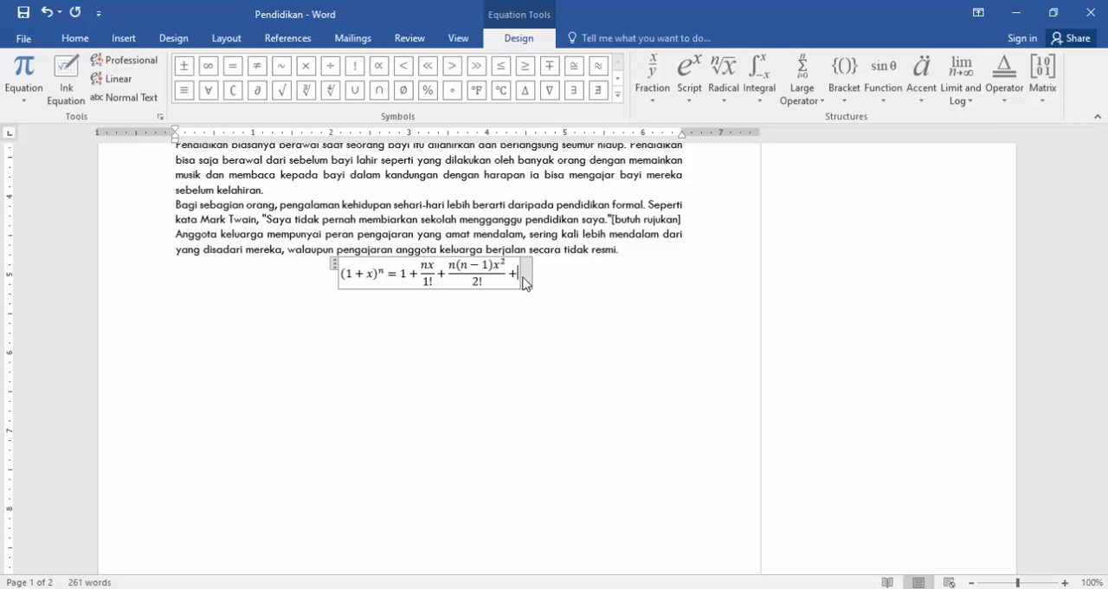
click(663, 84)
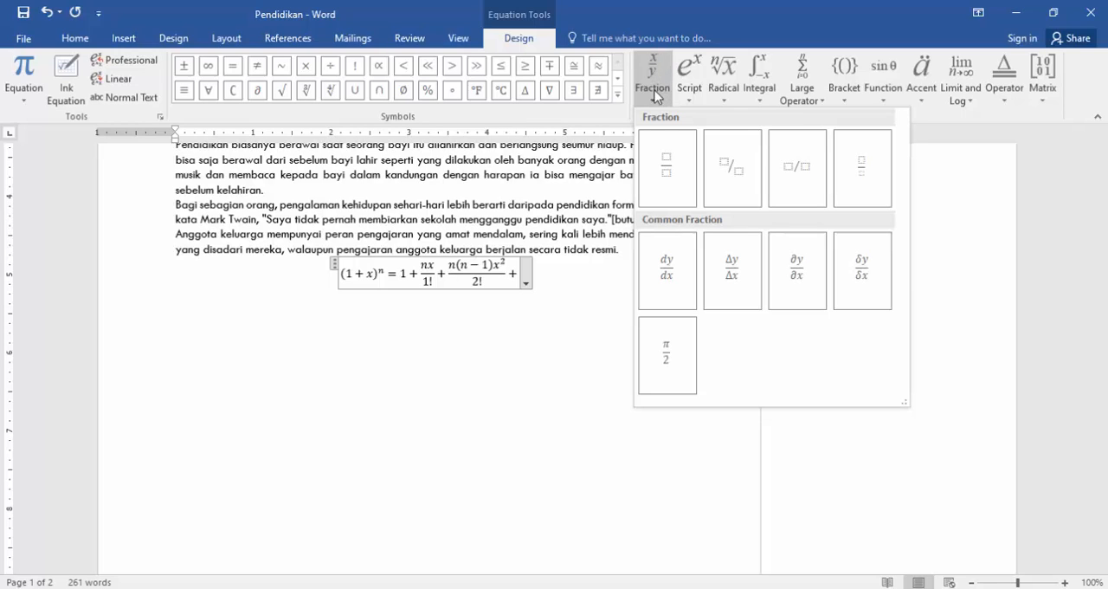
click(666, 168)
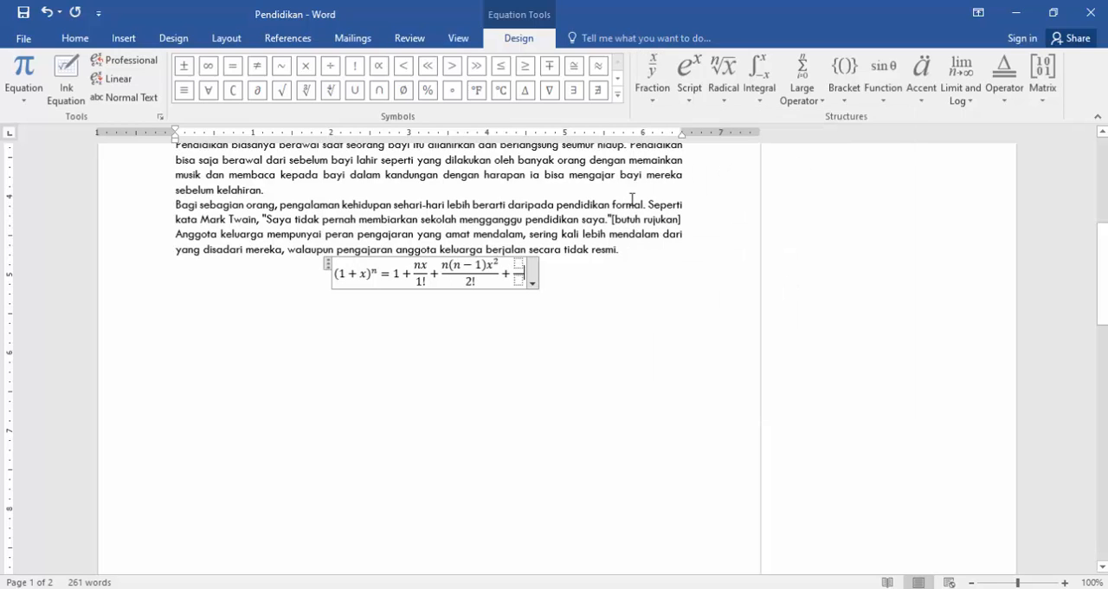
click(518, 280)
text(3)
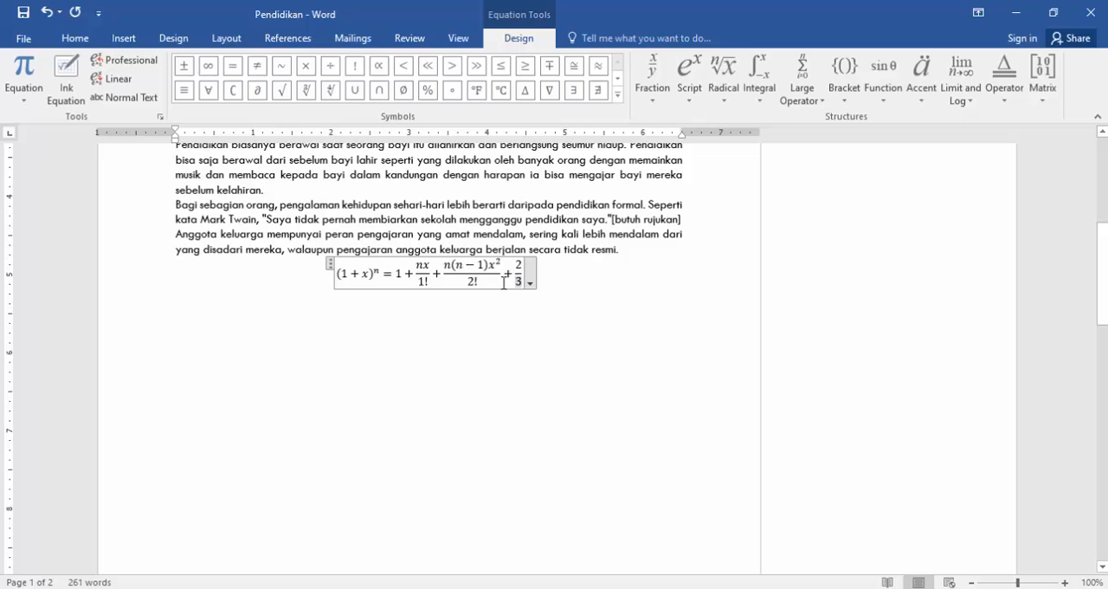
Insert the built-in Area of Circle equation after the 3 in the last fraction's denominator and leave equation editing.
scroll(564, 278, up, 3)
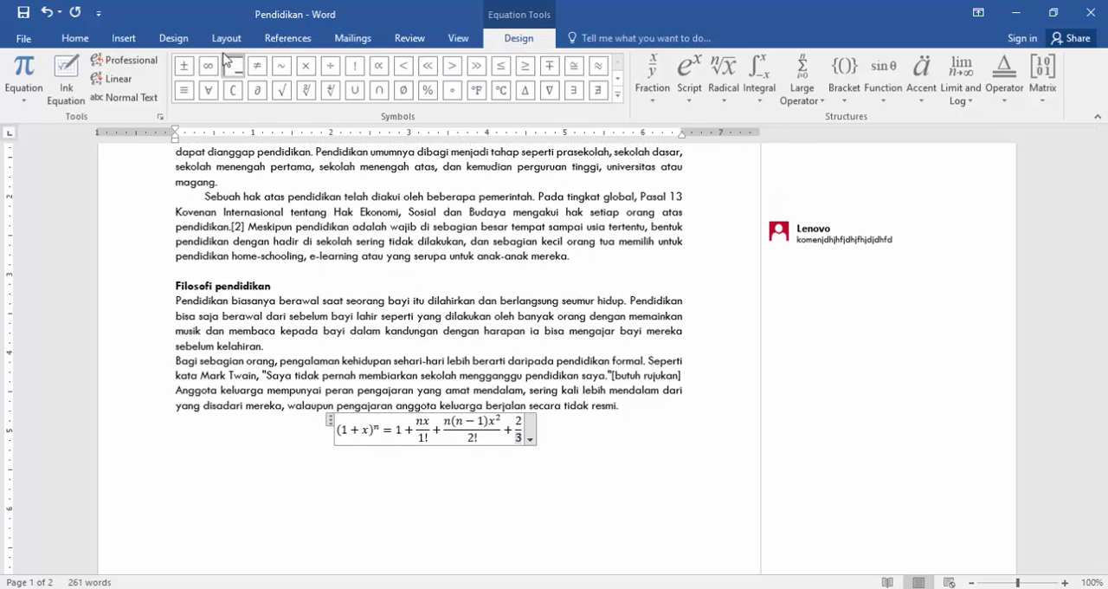
click(123, 38)
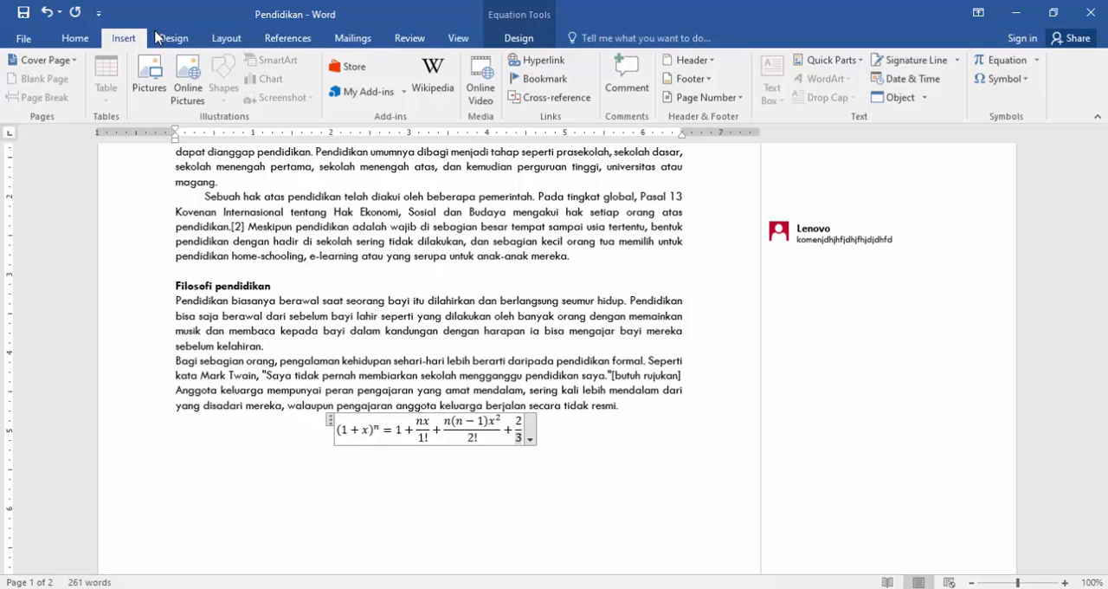
click(1038, 61)
click(865, 134)
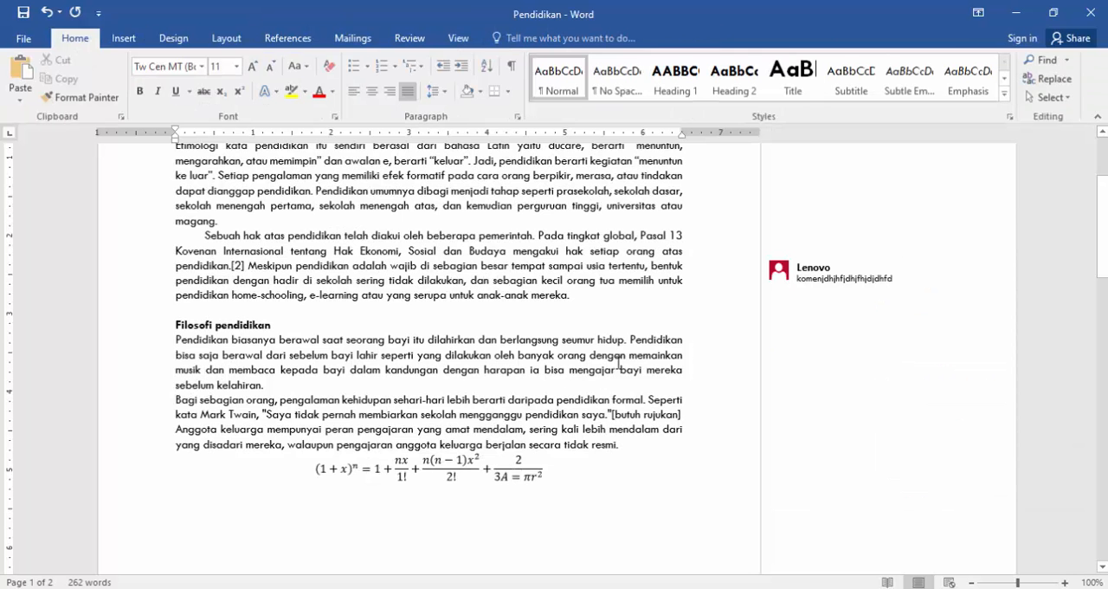
scroll(618, 364, up, 4)
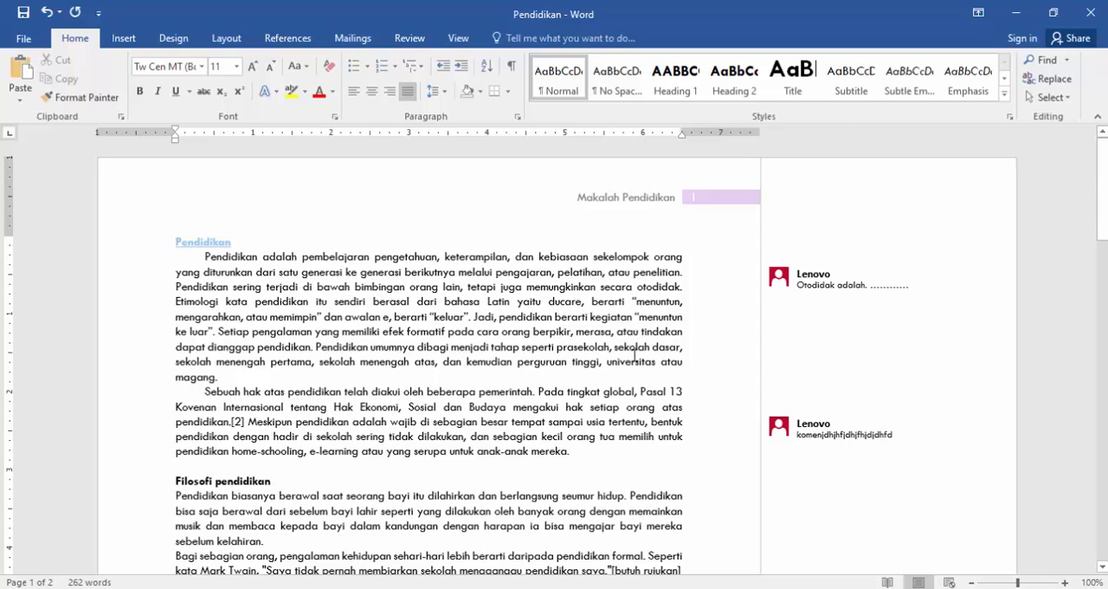